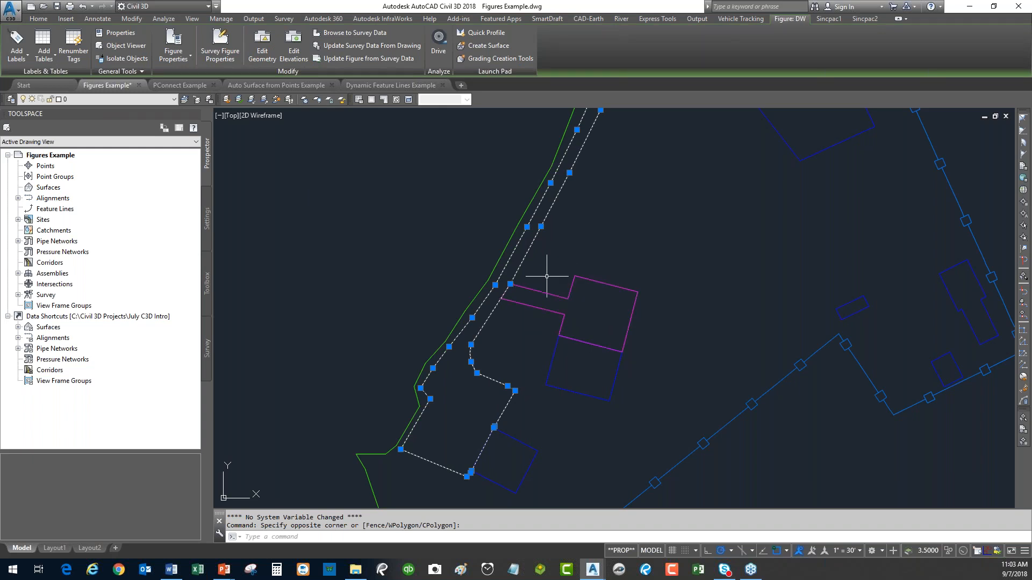
# Clear the survey figure selection and zoom in on the magenta building outline.
pyautogui.press('Escape')
pyautogui.press('Escape')
pyautogui.scroll(5, 538, 293)
pyautogui.scroll(-2, 615, 309)
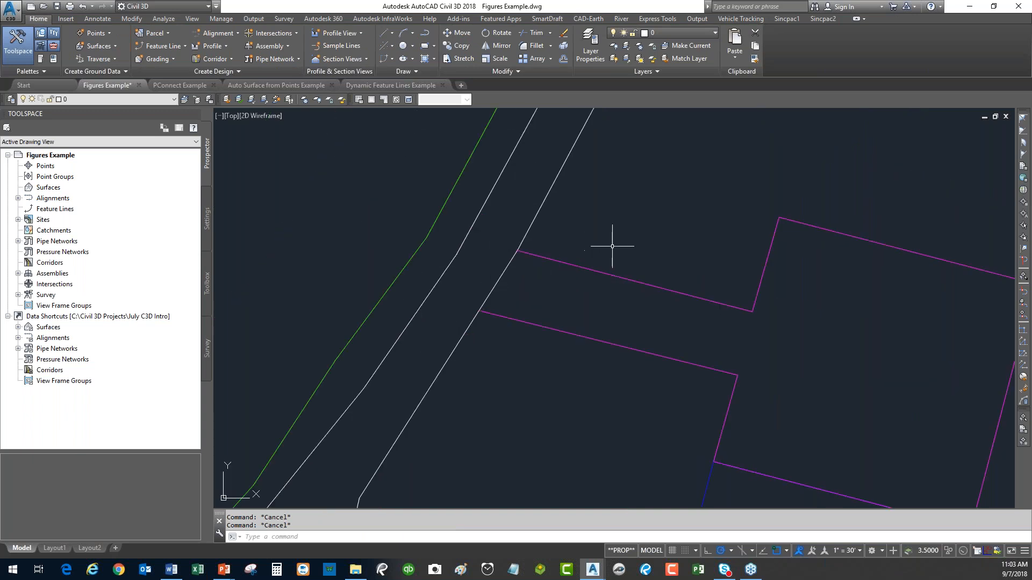
pyautogui.write('tr')
pyautogui.press('Return')
pyautogui.moveTo(623, 251); pyautogui.dragTo(565, 371)
pyautogui.press('Return')
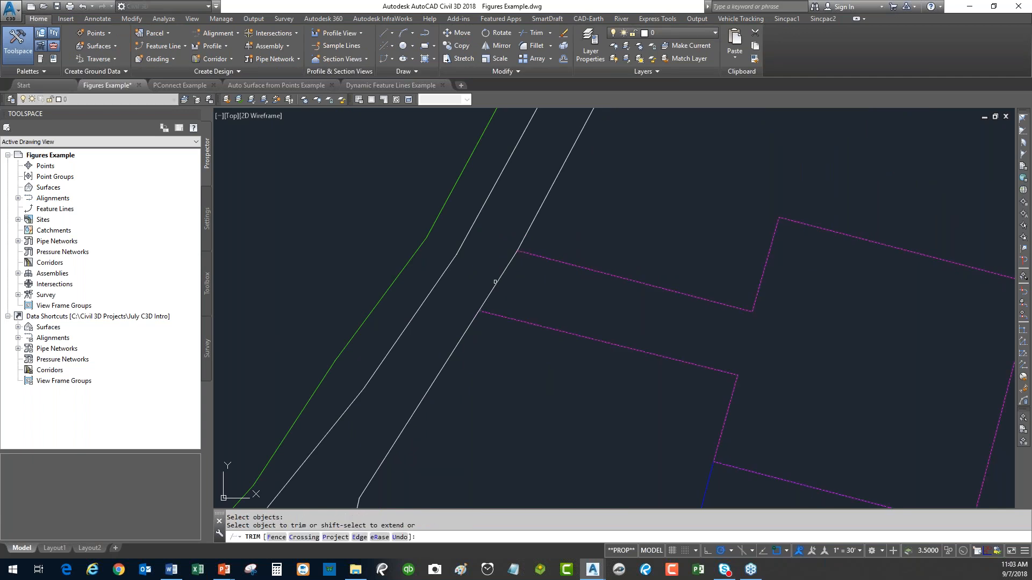
pyautogui.click(495, 282)
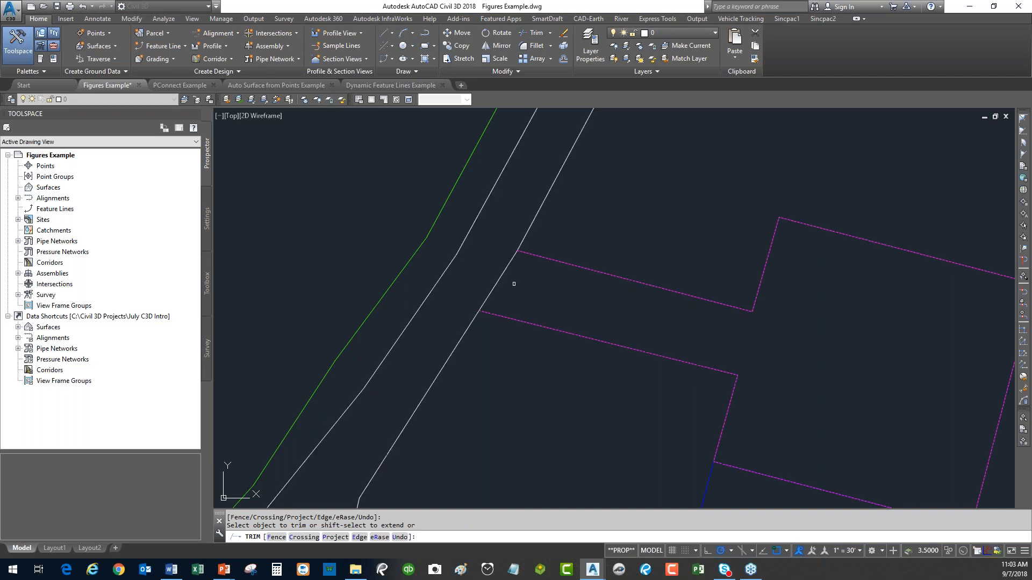
pyautogui.press('Escape')
pyautogui.click(538, 223)
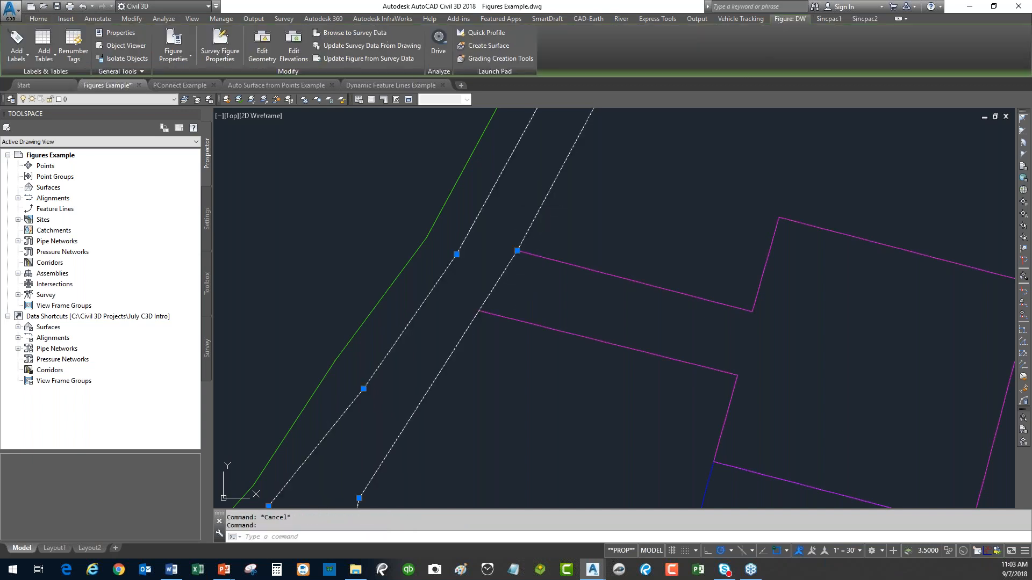
pyautogui.click(264, 48)
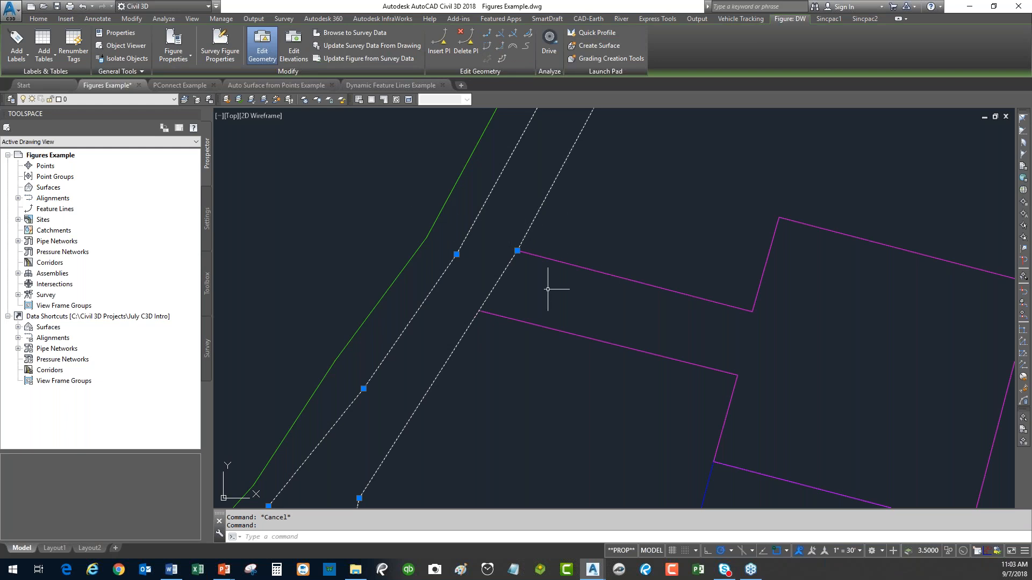
pyautogui.press('Escape')
pyautogui.scroll(-1, 625, 213)
pyautogui.scroll(-5, 628, 215)
pyautogui.scroll(2, 603, 249)
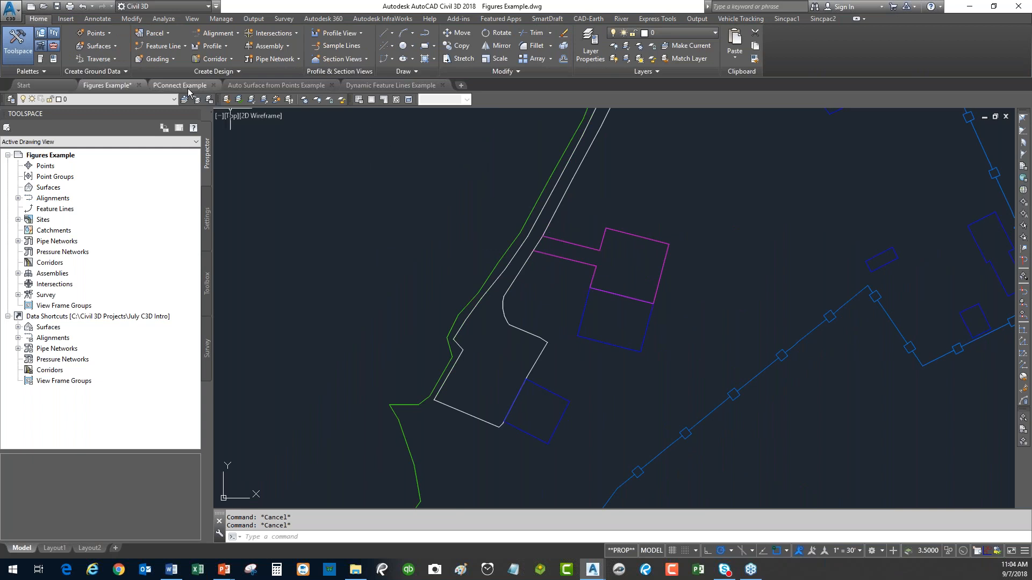
# In the PConnect Example drawing, erase the leftover object and launch SmartDraft's PConnect tool.
pyautogui.click(183, 85)
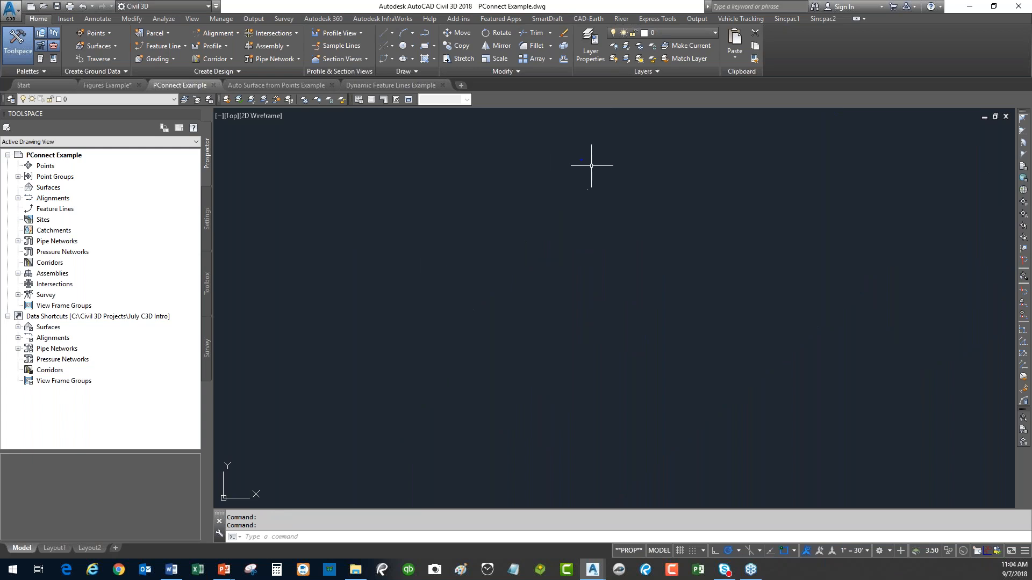
pyautogui.write('e')
pyautogui.press('Return')
pyautogui.click(584, 160)
pyautogui.click(550, 191)
pyautogui.press('Return')
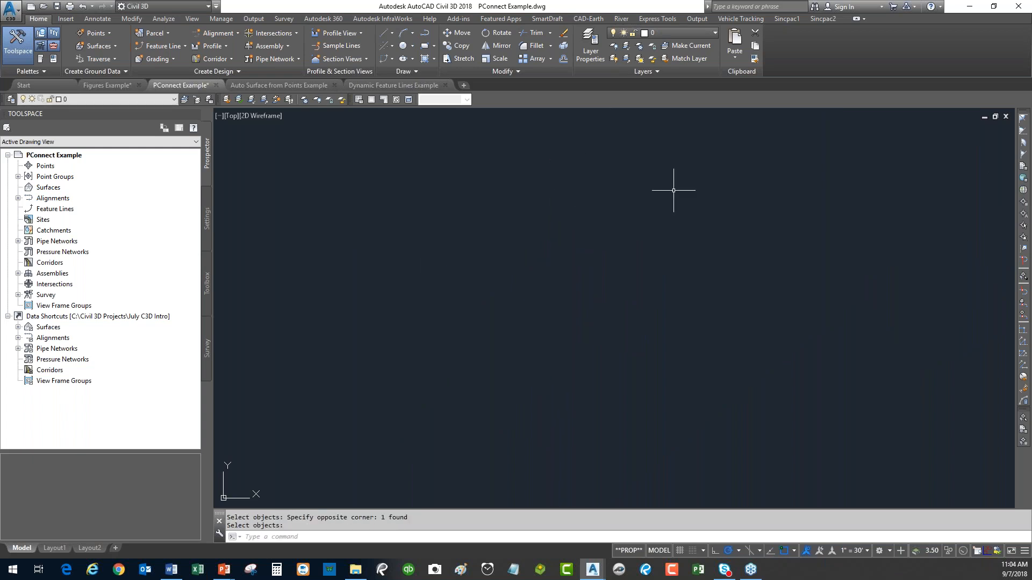
pyautogui.click(546, 19)
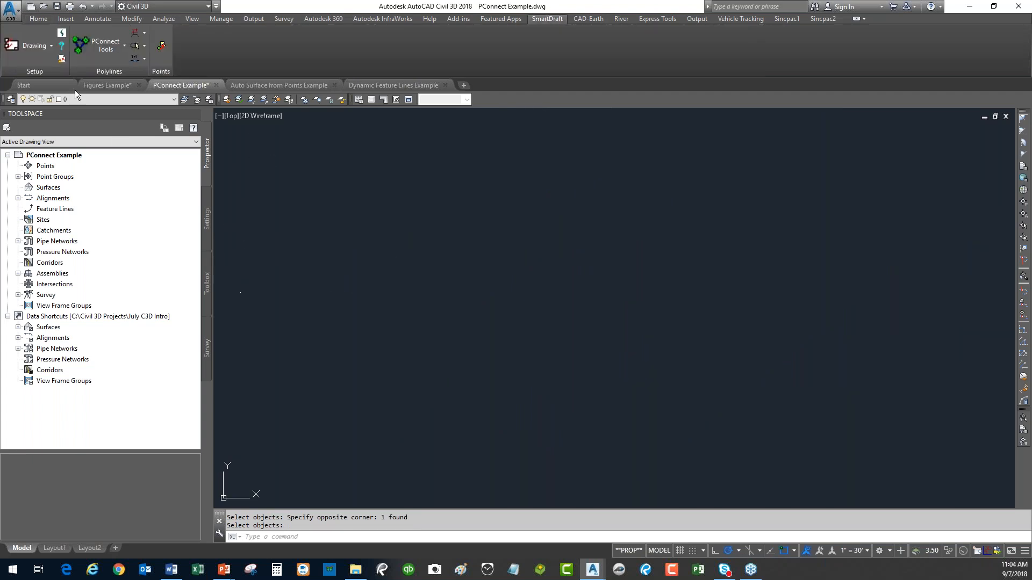
pyautogui.click(109, 58)
# Draw 2D polylines only, for all description keys, from the PConnect Example.txt point file.
pyautogui.moveTo(409, 101); pyautogui.dragTo(490, 62)
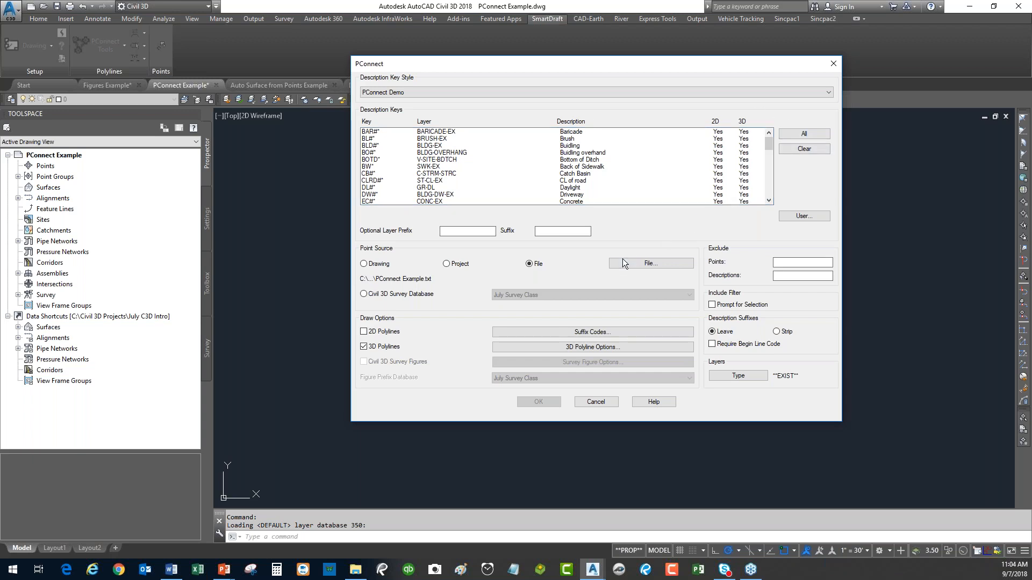
pyautogui.click(643, 263)
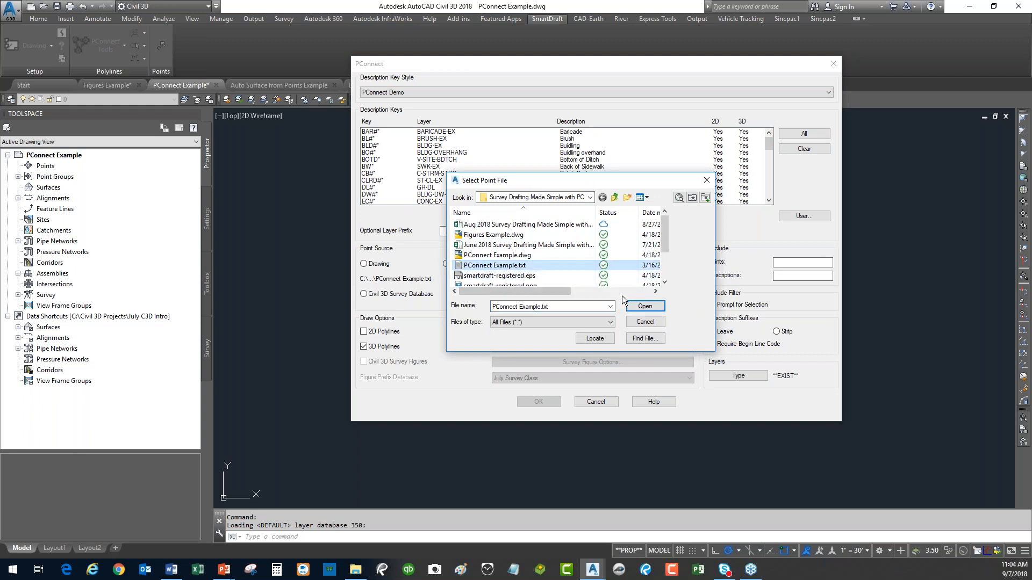
pyautogui.click(648, 305)
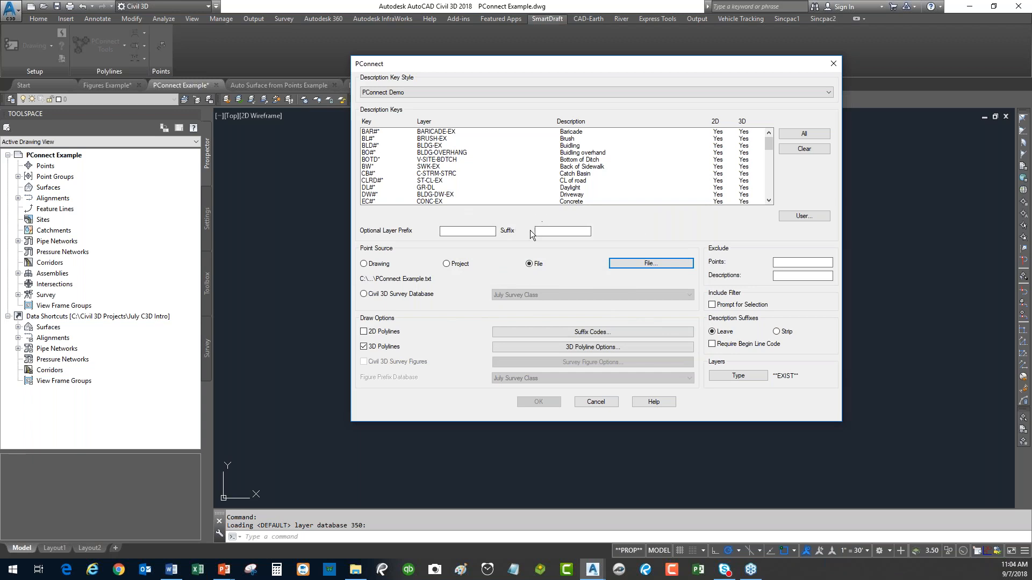
pyautogui.click(804, 133)
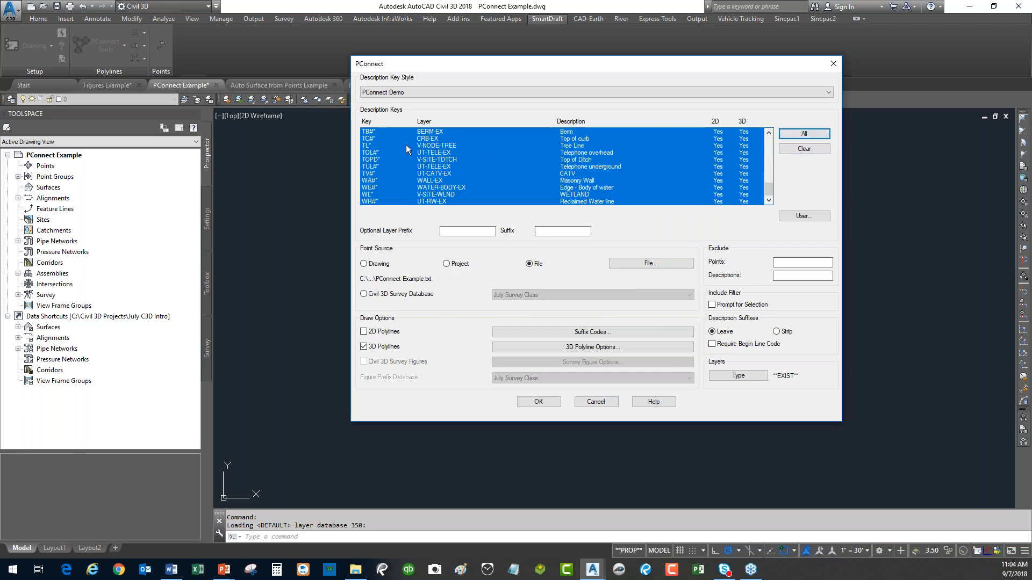
pyautogui.click(364, 333)
pyautogui.click(366, 346)
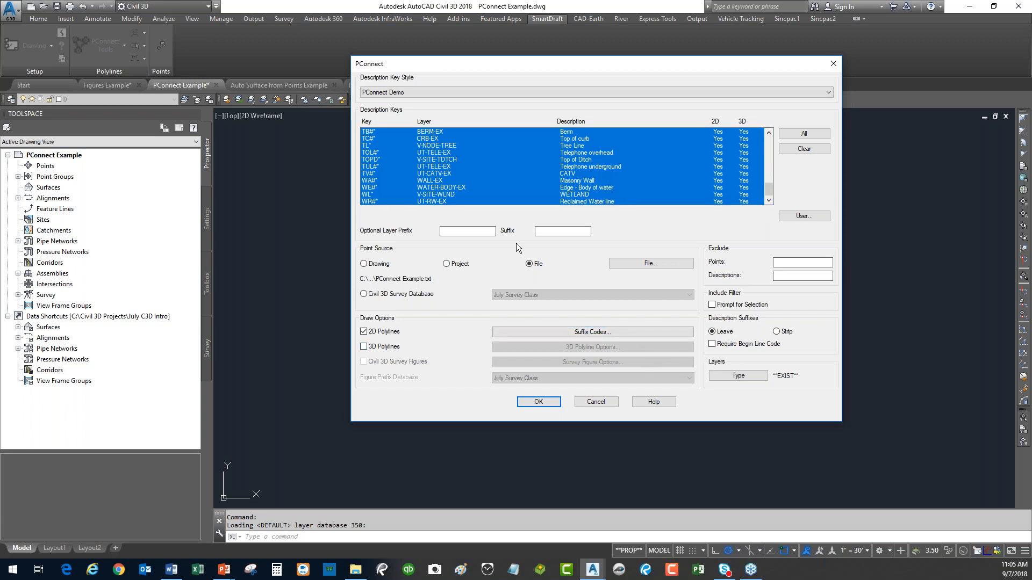
pyautogui.click(539, 402)
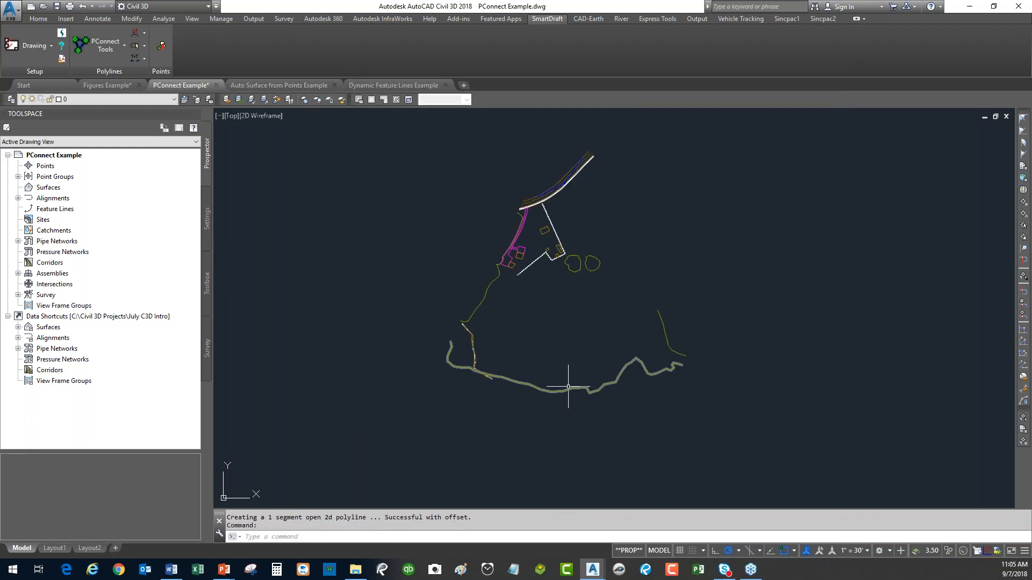
# Zoom into the buildings and trim the road edge using the magenta polyline as cutting edge.
pyautogui.scroll(8, 510, 252)
pyautogui.scroll(5, 520, 242)
pyautogui.scroll(3, 553, 203)
pyautogui.moveTo(553, 203); pyautogui.dragTo(558, 283, button='middle')
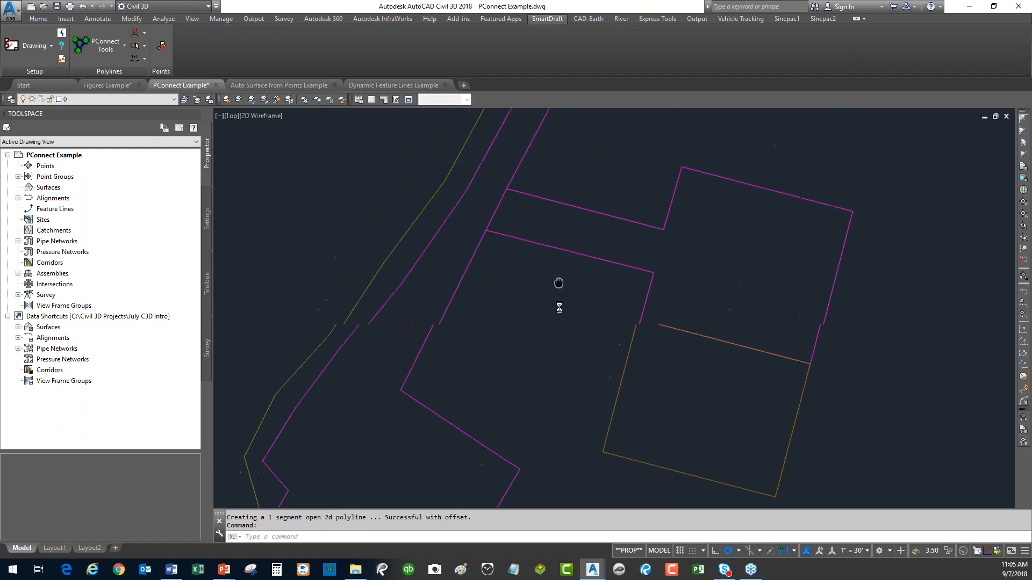
pyautogui.scroll(5, 553, 433)
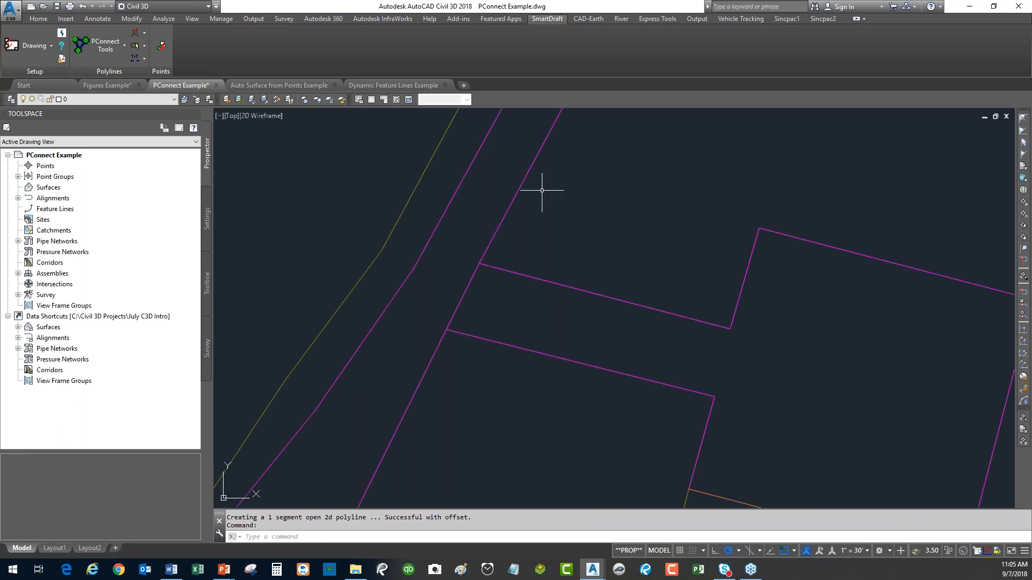
pyautogui.scroll(-2, 519, 312)
pyautogui.write('tr')
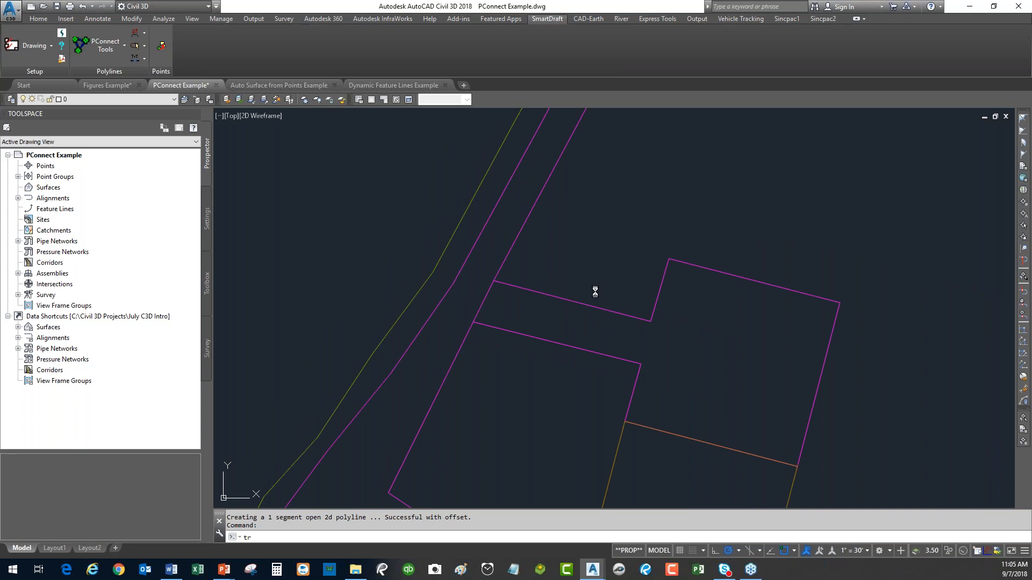
pyautogui.press('Return')
pyautogui.click(598, 288)
pyautogui.click(510, 300)
pyautogui.press('Return')
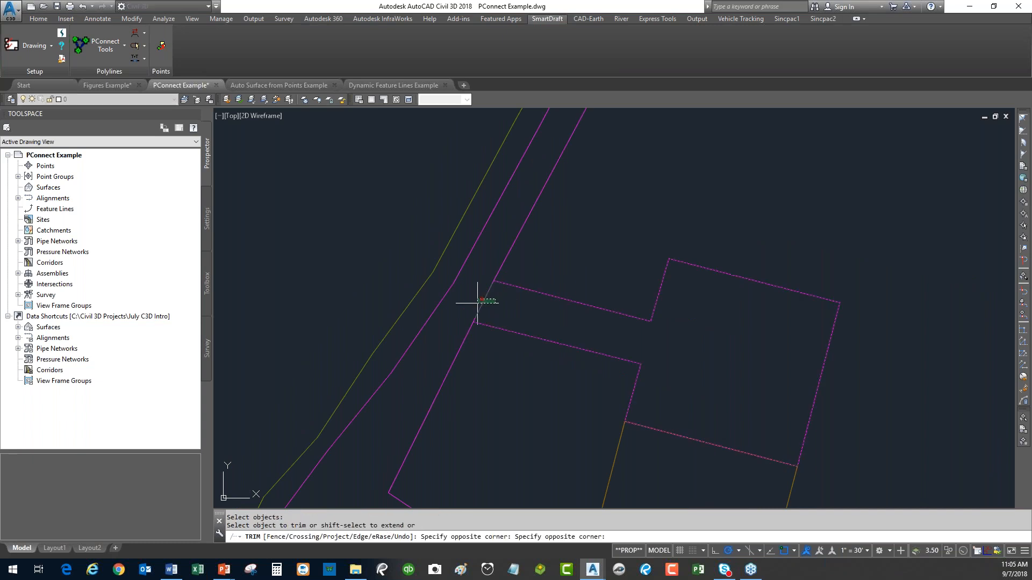
# Zoom back out over the surrounding linework and reopen PConnect Tools.
pyautogui.scroll(-2, 491, 306)
pyautogui.scroll(-2, 490, 306)
pyautogui.moveTo(520, 350); pyautogui.dragTo(475, 351, button='middle')
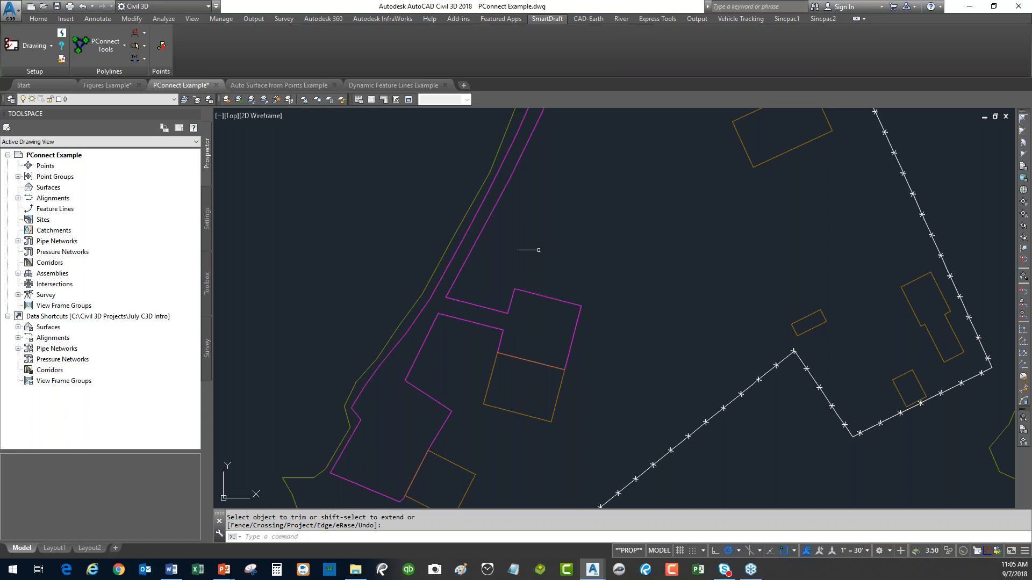
pyautogui.scroll(-2, 540, 261)
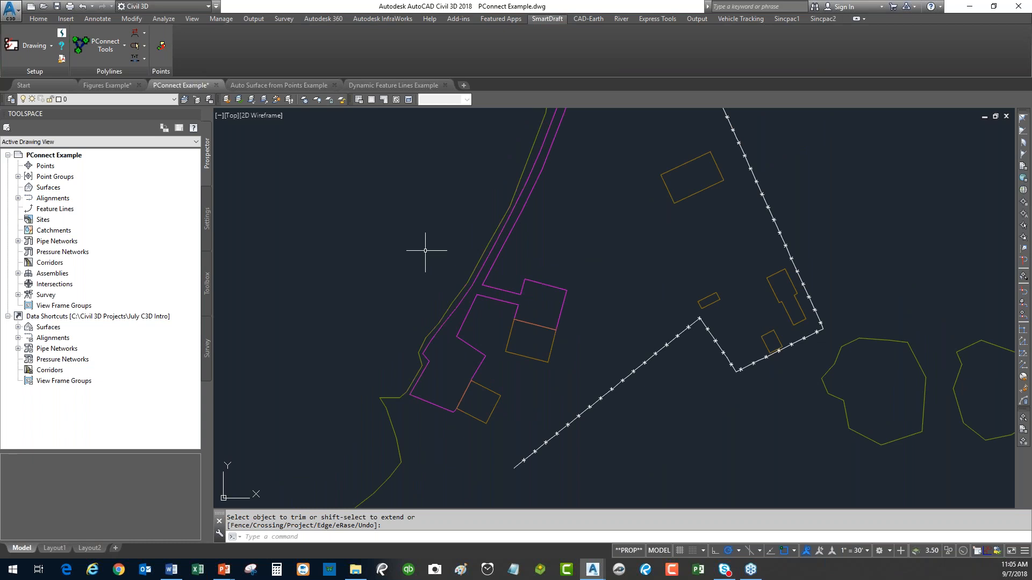
pyautogui.click(109, 45)
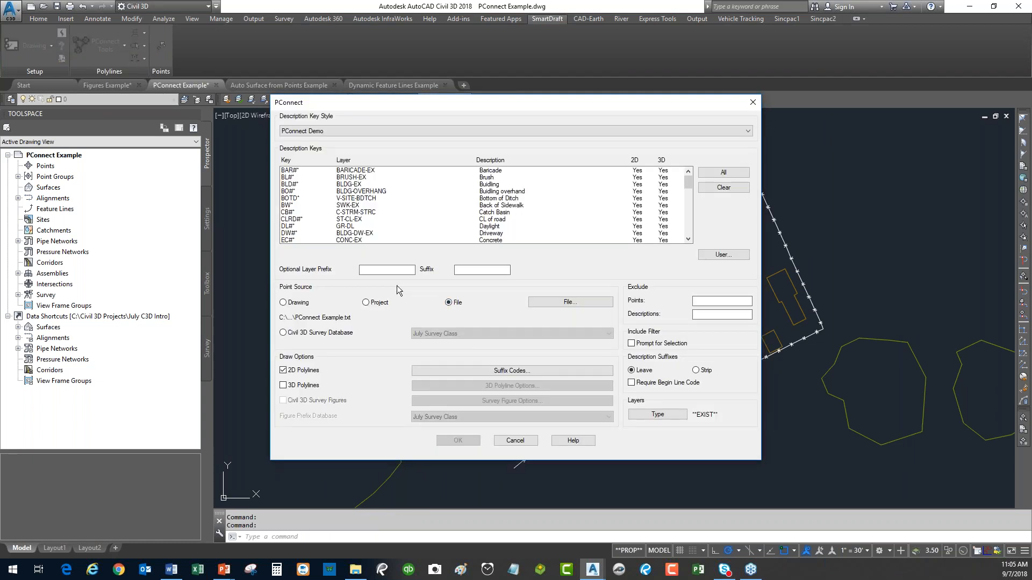
# Pick Back of Sidewalk, Catch Basin and CL of road keys, set Point Source to File, then cancel.
pyautogui.click(291, 205)
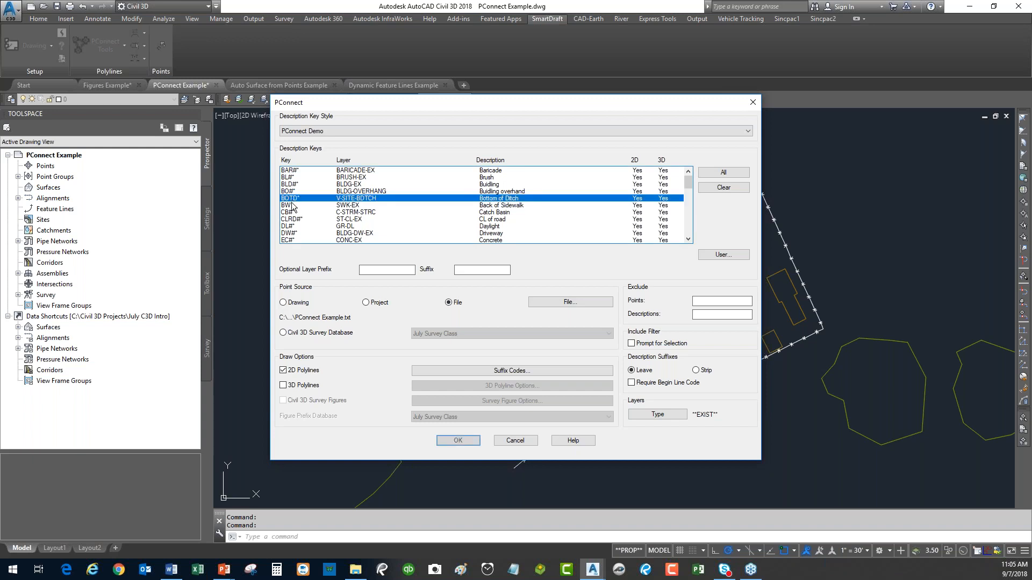
pyautogui.click(292, 213)
pyautogui.click(293, 220)
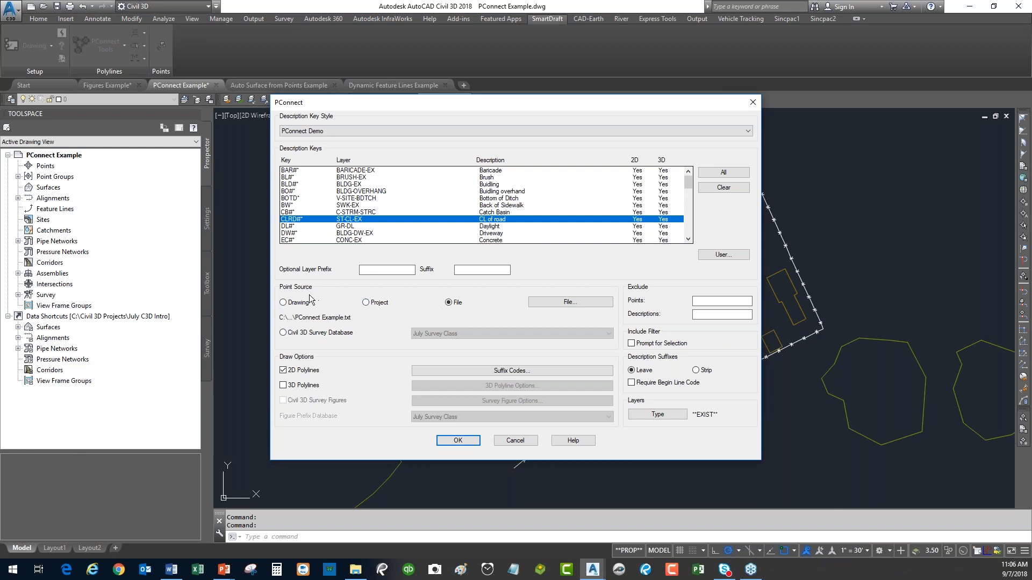
pyautogui.click(292, 333)
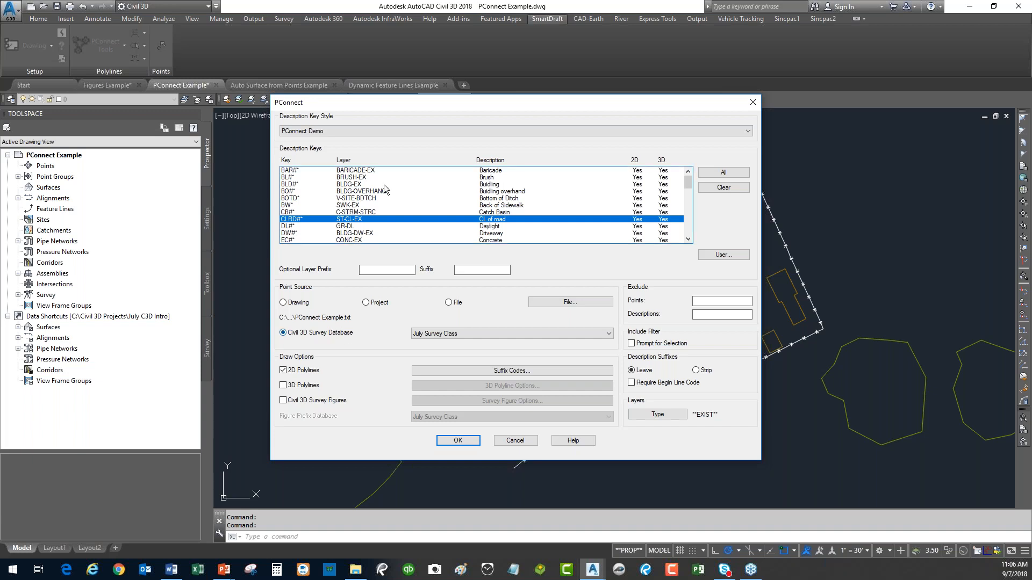
pyautogui.click(366, 303)
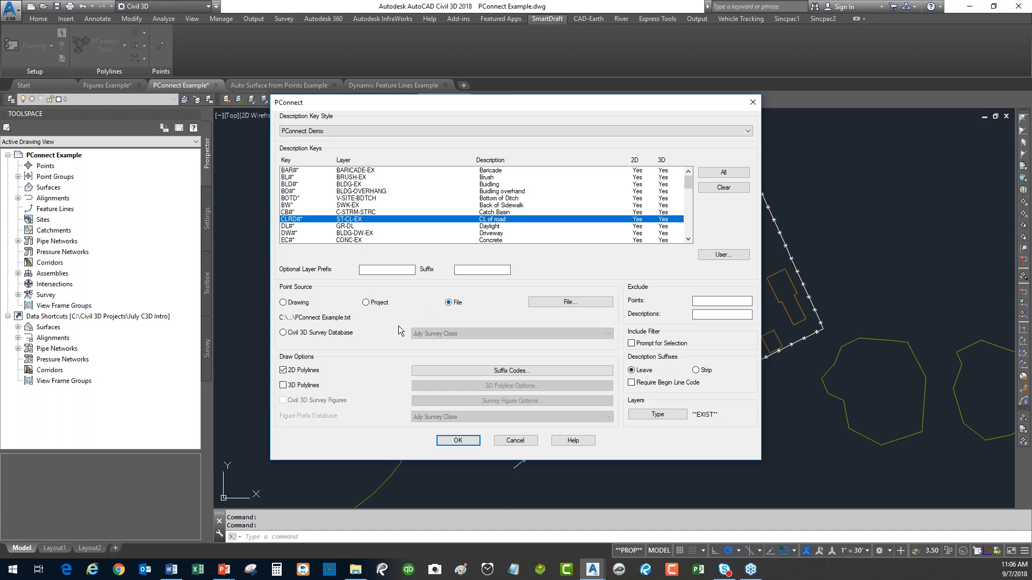
pyautogui.click(519, 442)
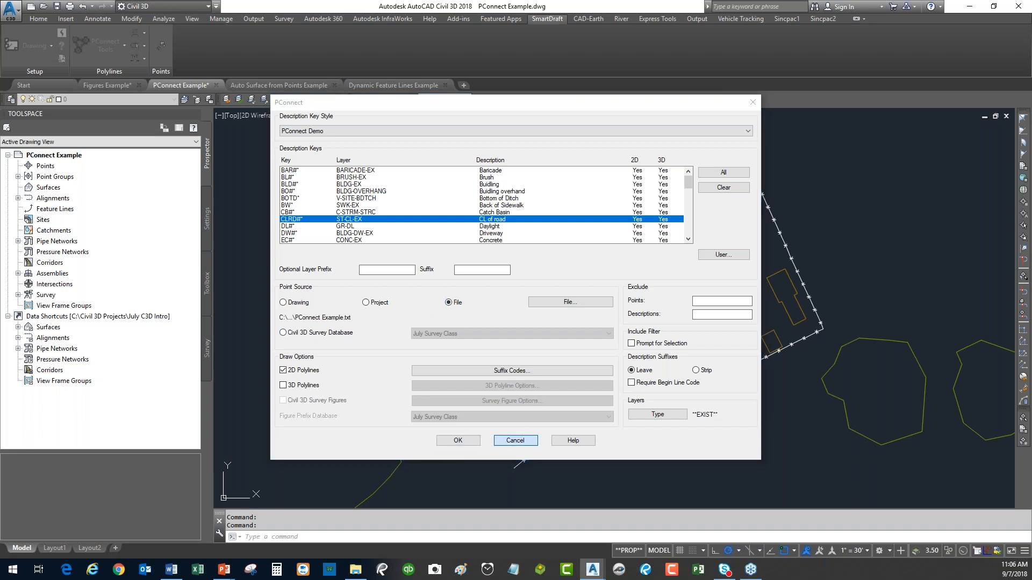
# Erase all 57 linework objects with a window selection and reopen PConnect settings.
pyautogui.scroll(-7, 585, 398)
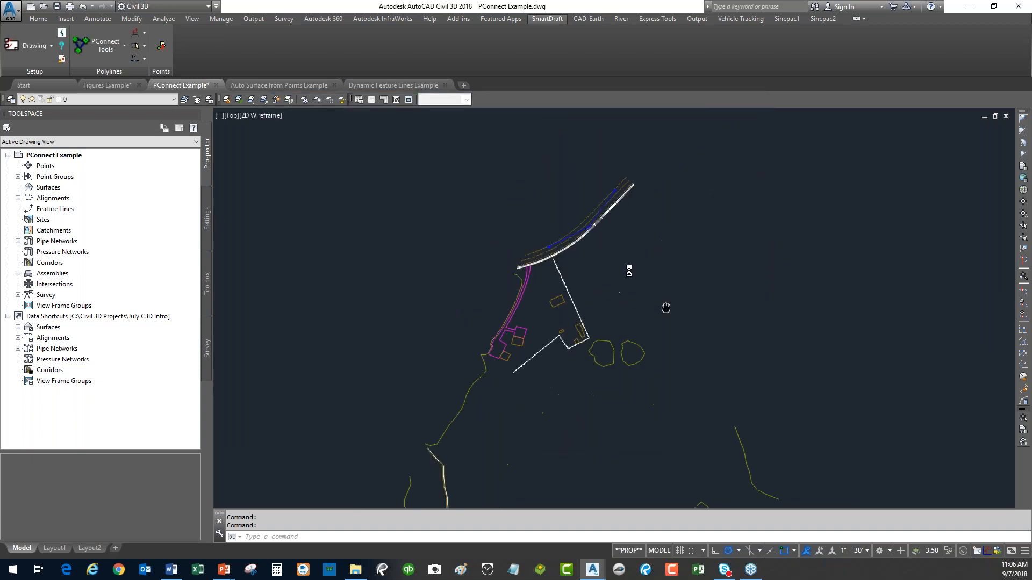
pyautogui.write('e')
pyautogui.press('Return')
pyautogui.click(758, 145)
pyautogui.click(414, 388)
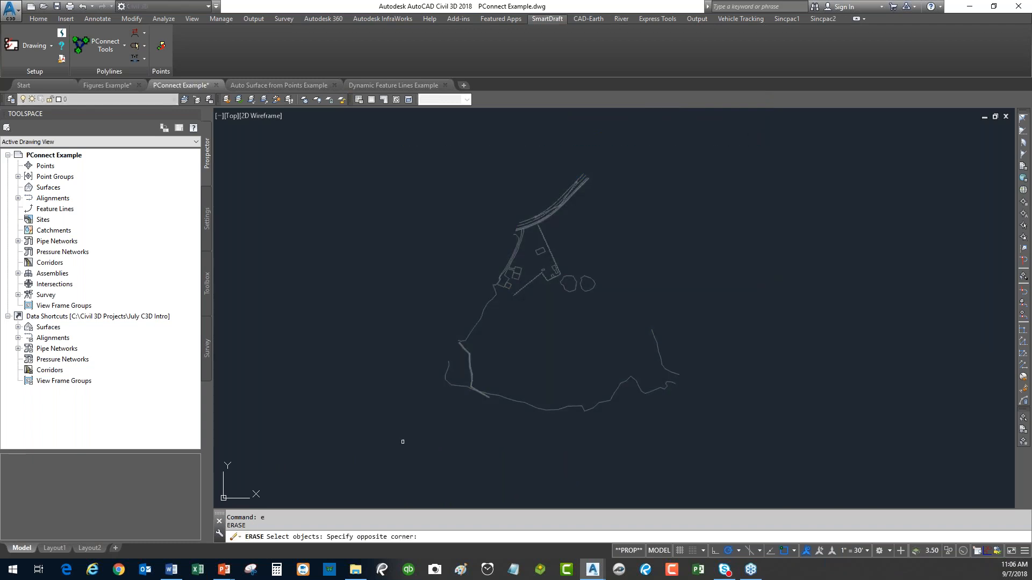
pyautogui.press('Return')
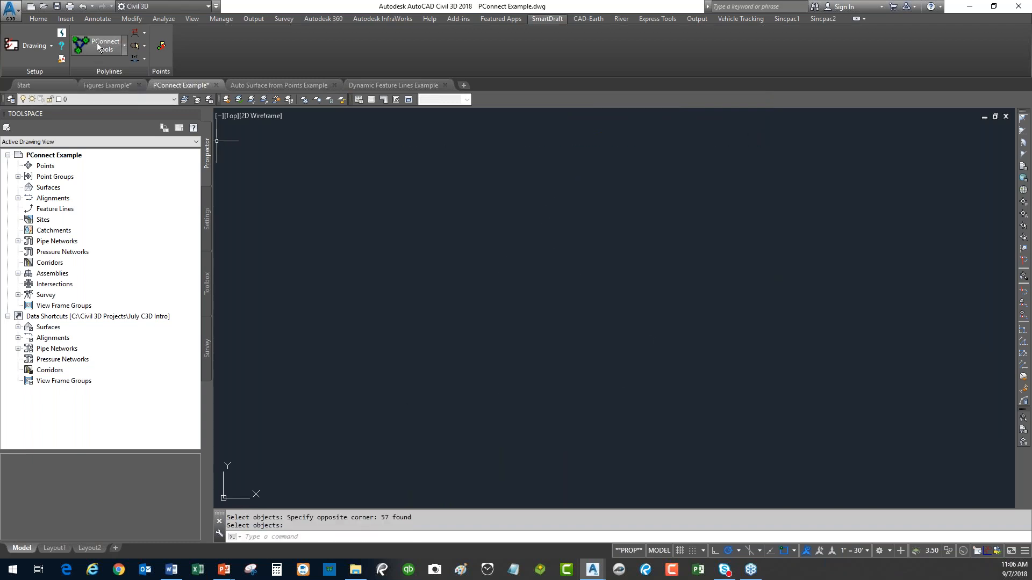
pyautogui.click(98, 44)
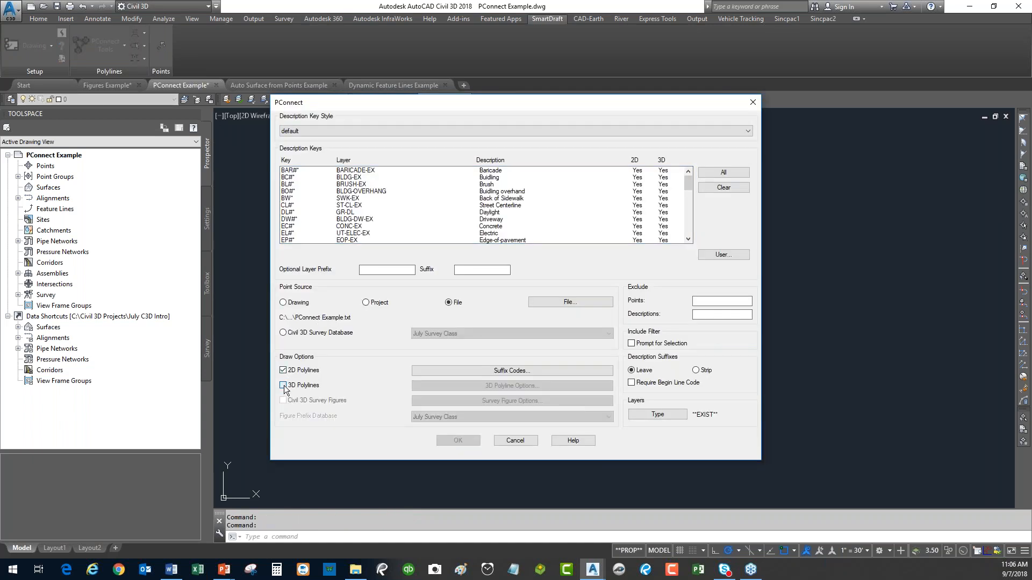
# Switch to 3D polylines only, PConnect Demo key style with all keys, and review 3D Polyline Options.
pyautogui.click(283, 385)
pyautogui.click(283, 371)
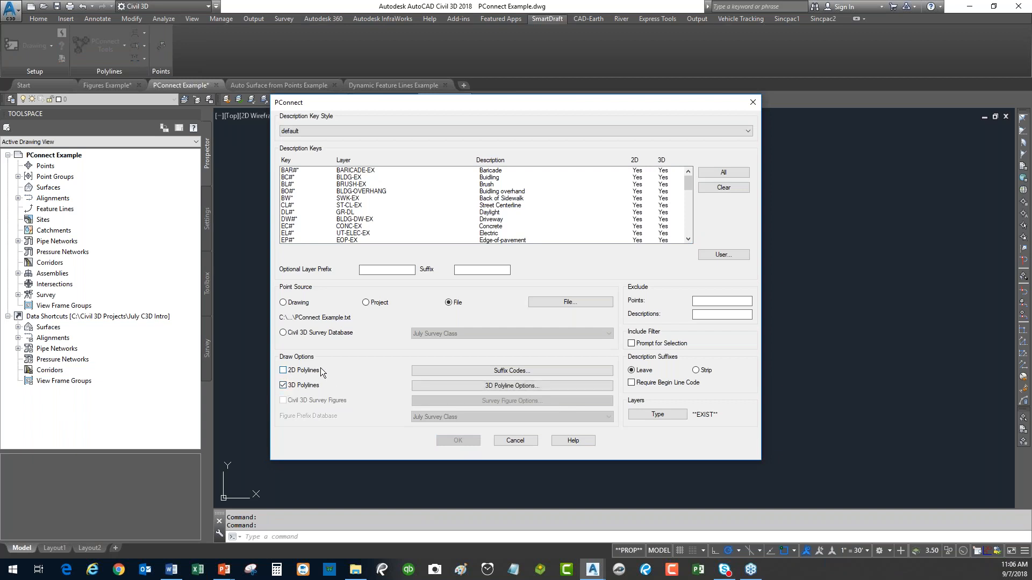
pyautogui.click(724, 172)
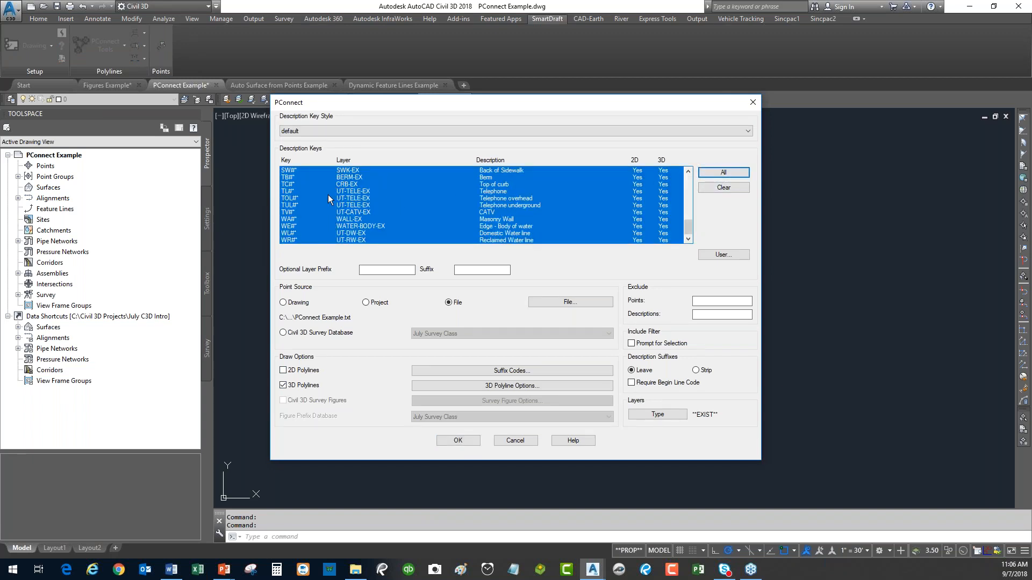
pyautogui.click(360, 128)
pyautogui.click(339, 142)
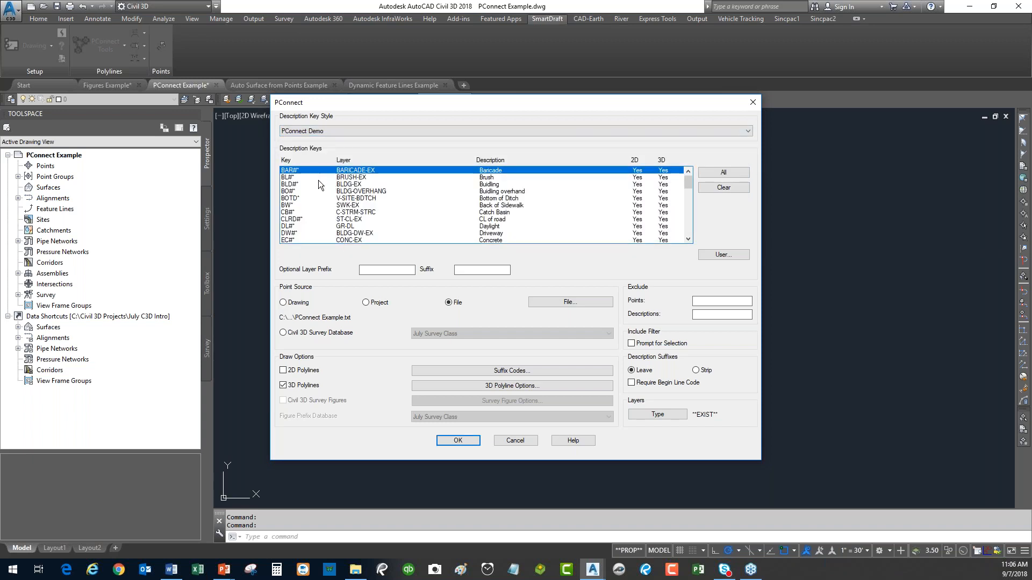
pyautogui.click(350, 185)
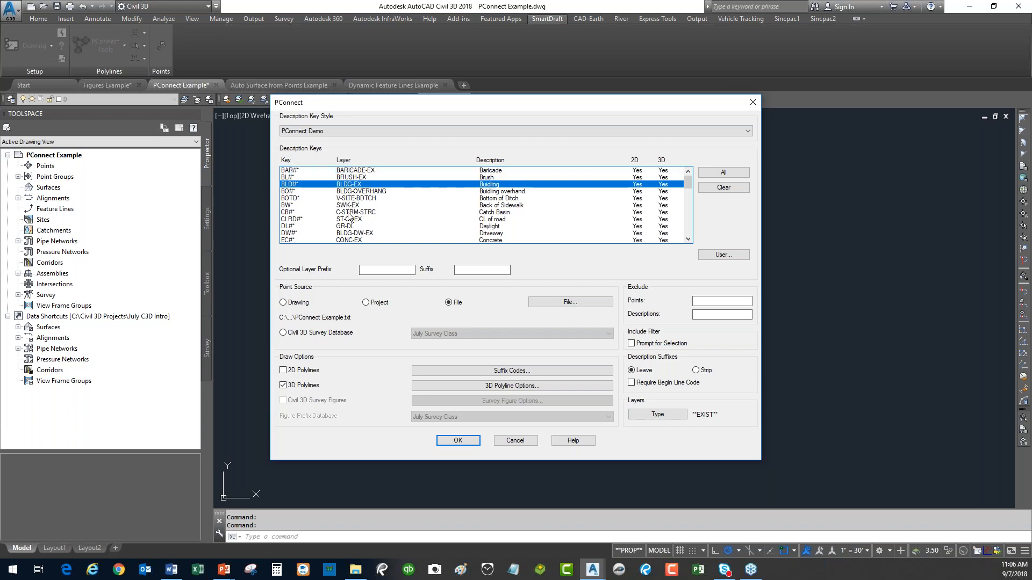
pyautogui.keyDown('shift'); pyautogui.click(349, 226); pyautogui.keyUp('shift')
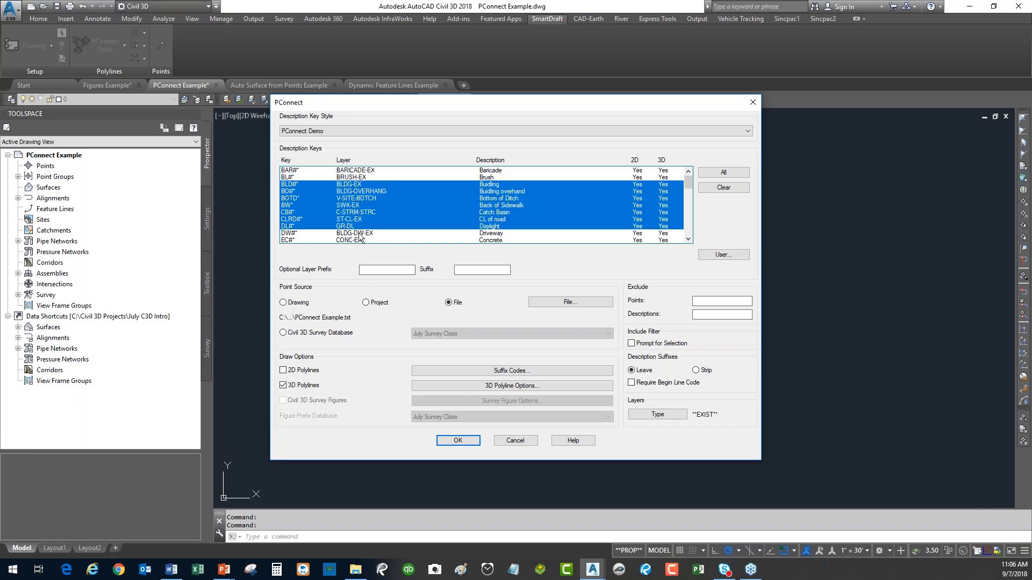
pyautogui.click(723, 172)
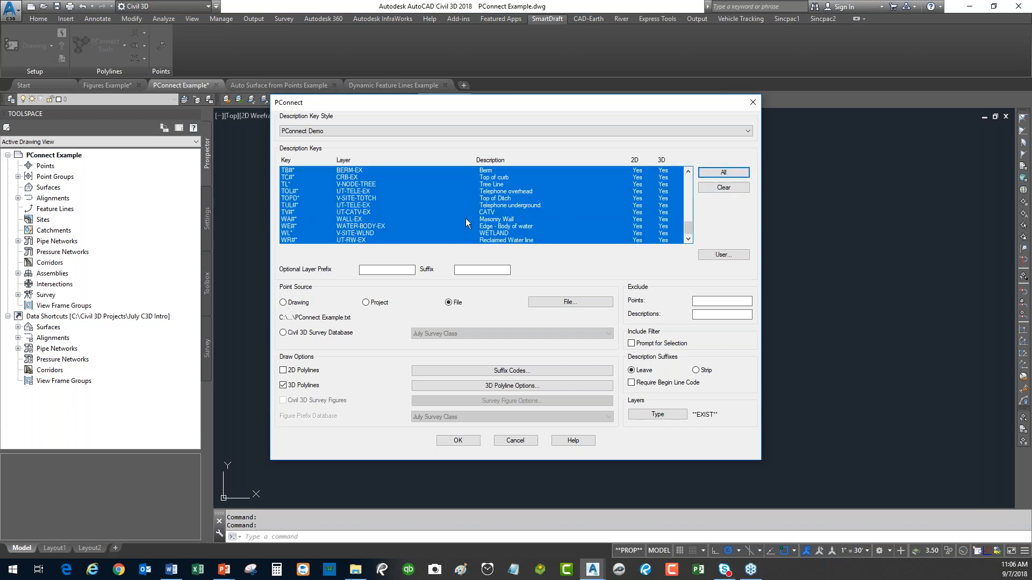
pyautogui.click(467, 388)
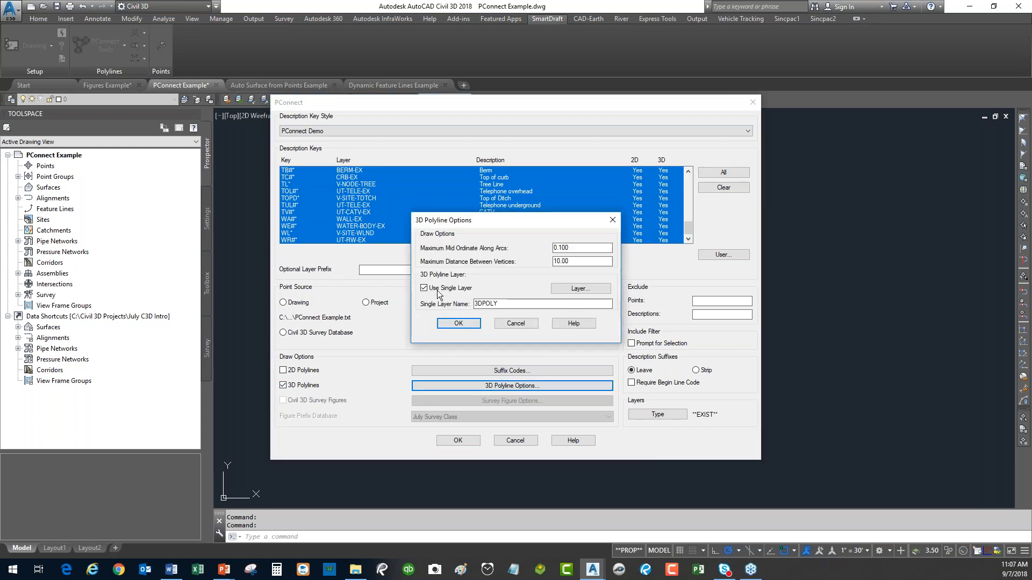
pyautogui.click(529, 323)
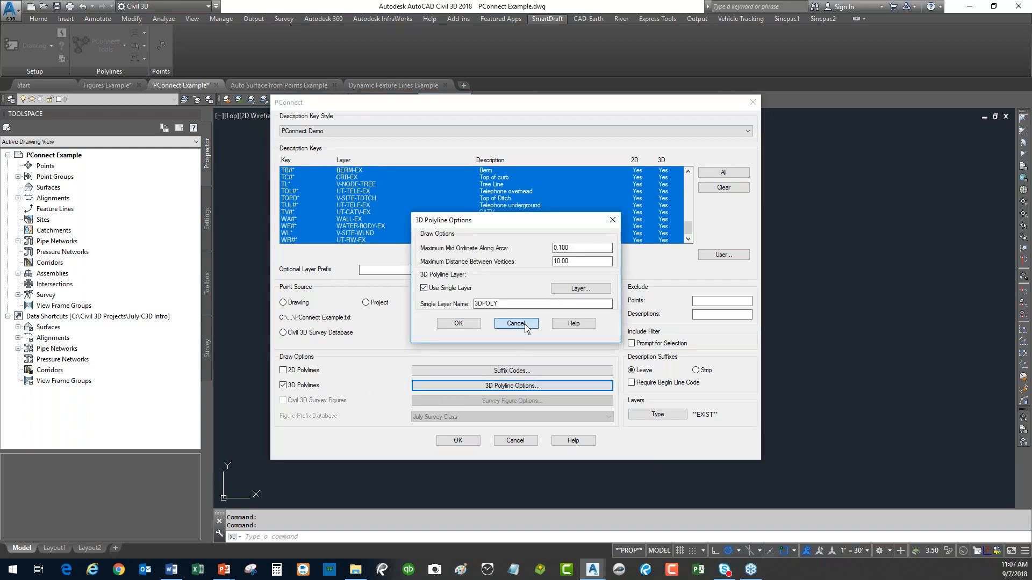
# Draw the 3D polyline linework with PConnect, then crossing-select the new 3D polylines.
pyautogui.click(461, 444)
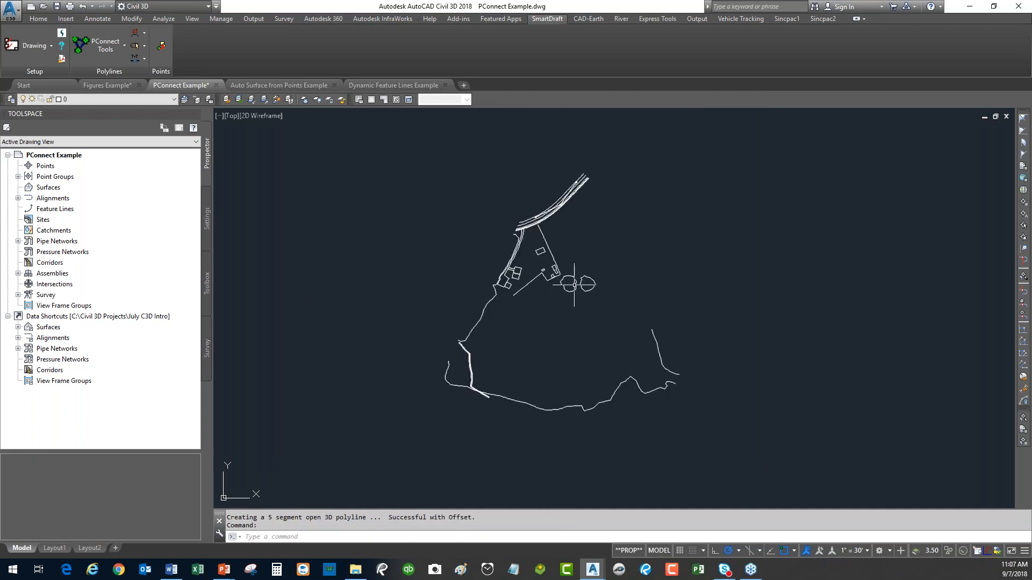
pyautogui.scroll(2, 585, 286)
pyautogui.scroll(-2, 585, 286)
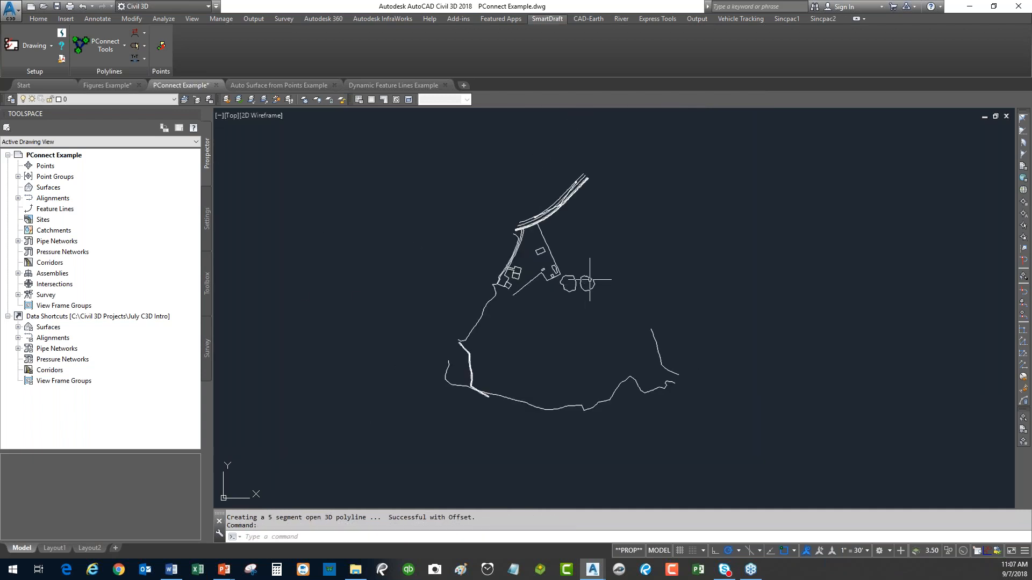
pyautogui.click(739, 150)
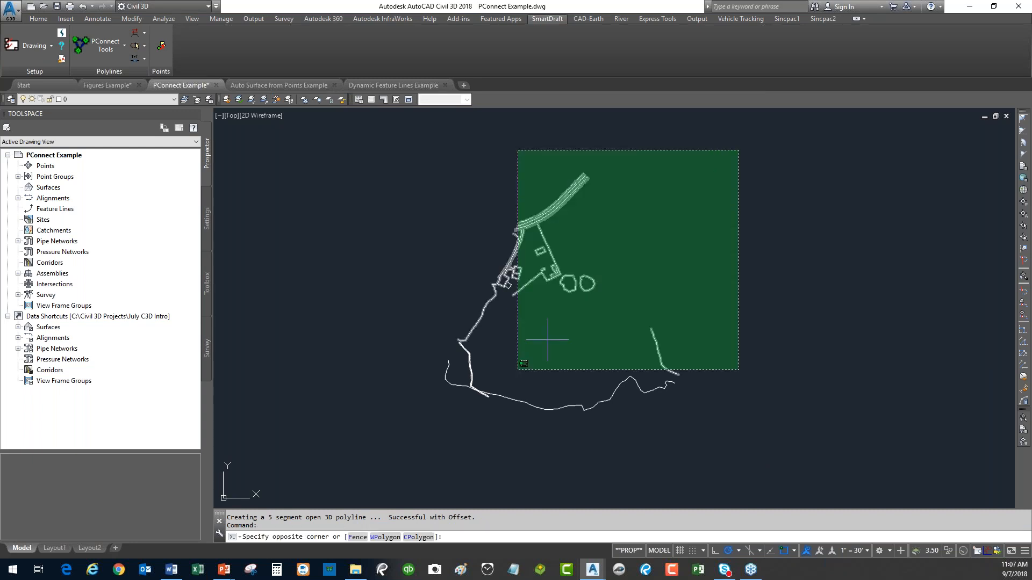
pyautogui.click(416, 434)
# Open the selected 3D polylines in Object Viewer and orbit to inspect their elevations.
pyautogui.rightClick(500, 173)
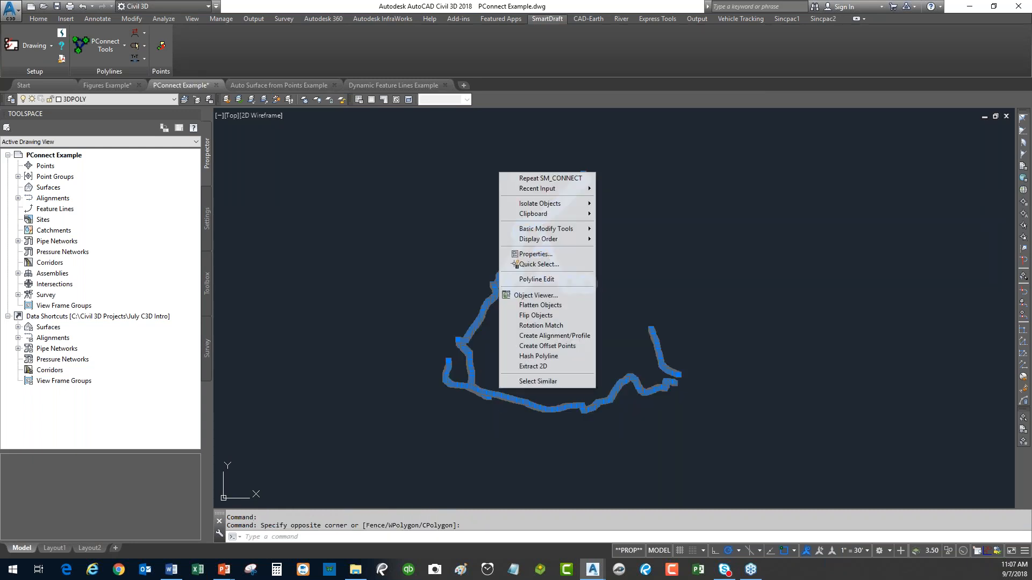
pyautogui.click(548, 296)
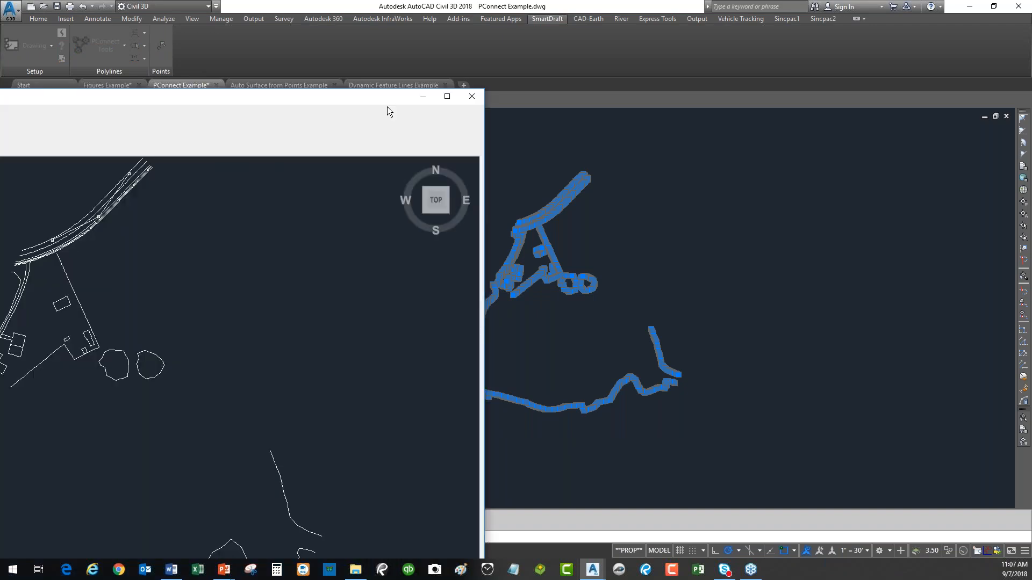
pyautogui.moveTo(516, 495)
pyautogui.mouseDown()
pyautogui.moveTo(553, 311)
pyautogui.moveTo(587, 269)
pyautogui.moveTo(594, 284)
pyautogui.moveTo(494, 323)
pyautogui.moveTo(490, 344)
pyautogui.moveTo(253, 359)
pyautogui.moveTo(288, 391)
pyautogui.moveTo(398, 392)
pyautogui.moveTo(431, 436)
pyautogui.moveTo(484, 422)
pyautogui.mouseUp()
pyautogui.scroll(5, 484, 329)
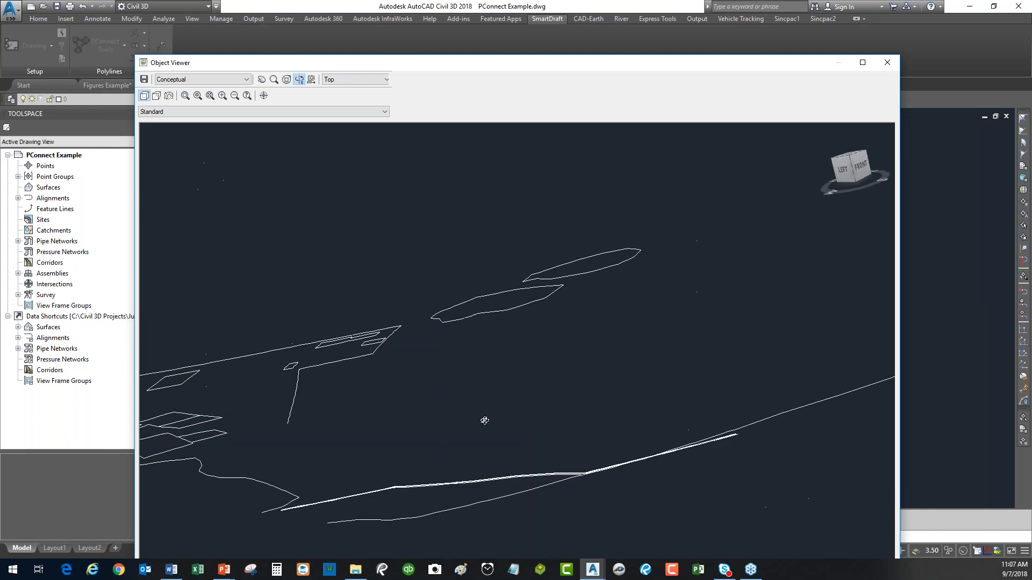
pyautogui.moveTo(403, 411); pyautogui.dragTo(252, 382)
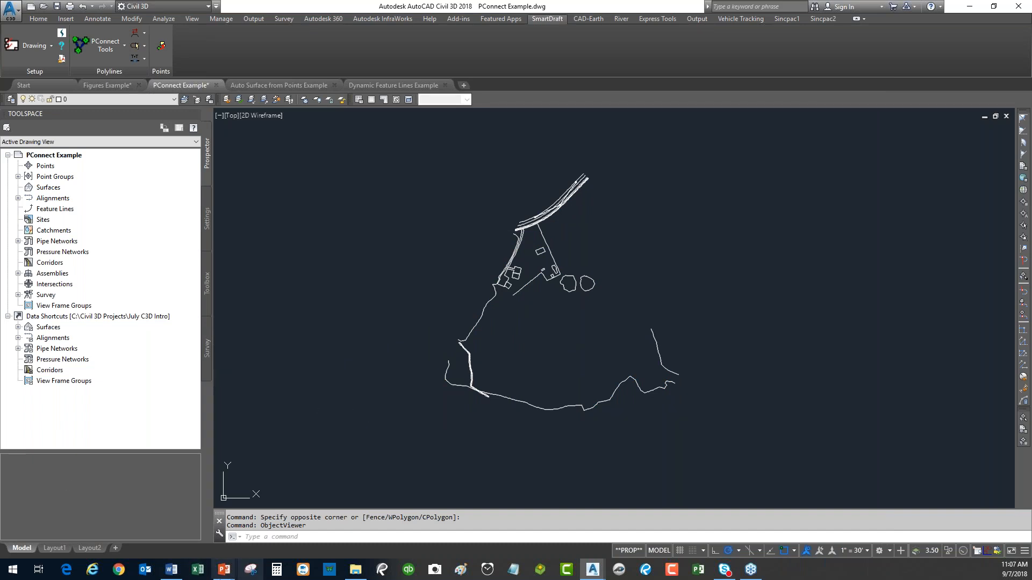
# Switch to the PowerPoint slideshow and advance to the slide on purchasing PConnect.
pyautogui.moveTo(226, 574)
pyautogui.click(250, 537)
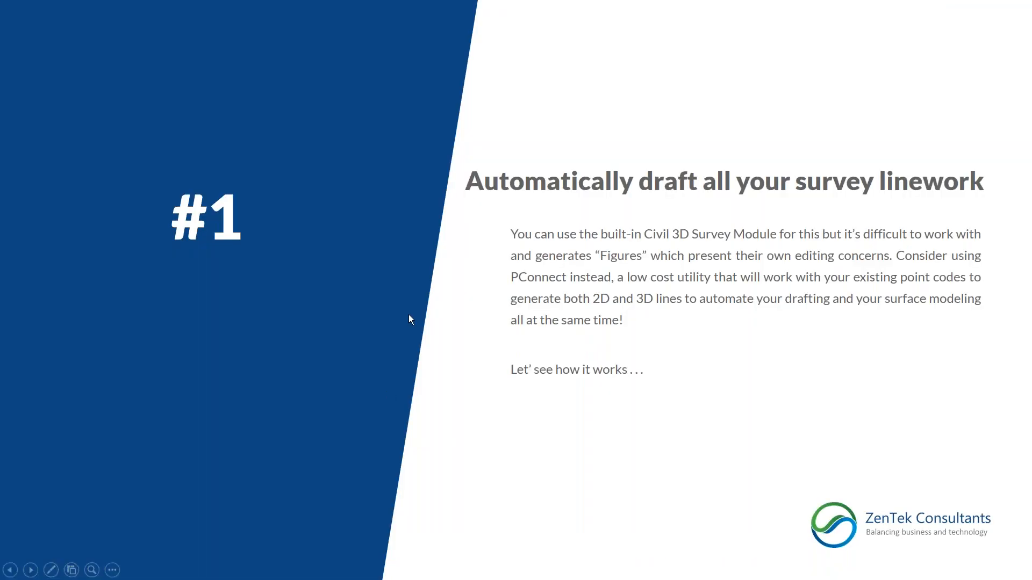
pyautogui.click(416, 241)
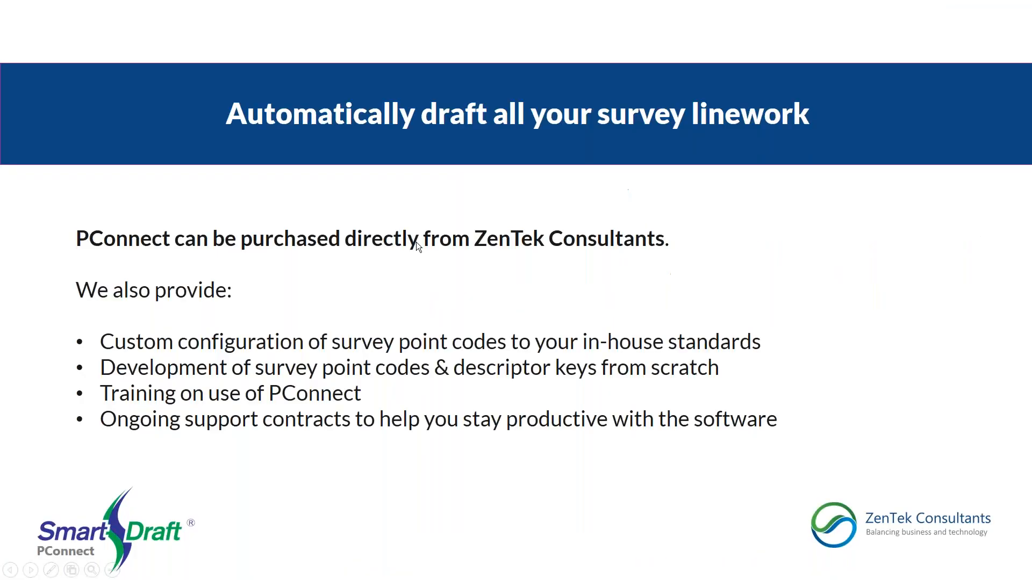
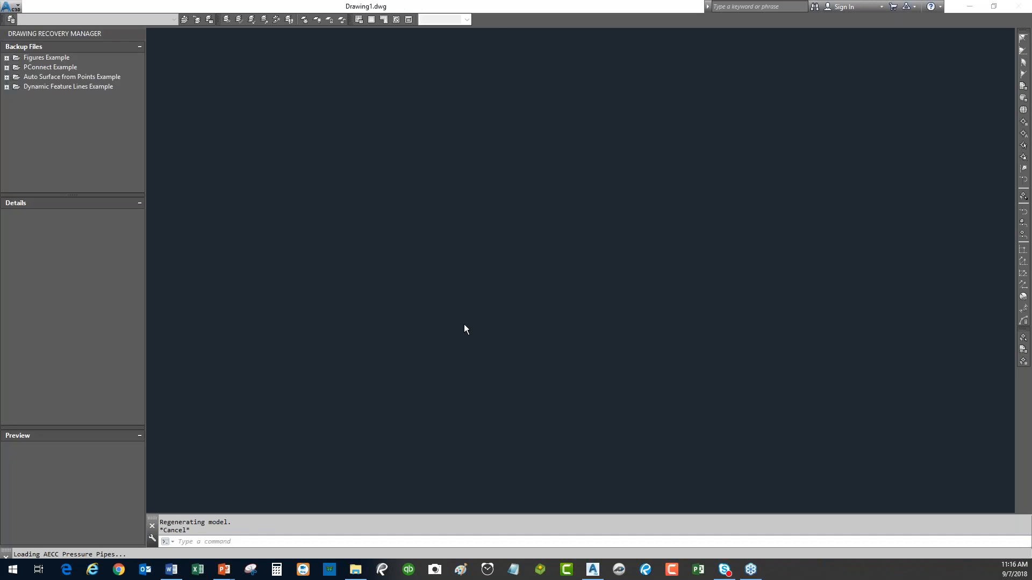
# Close the Drawing Recovery dialog and show the Start page with its recent documents.
pyautogui.click(591, 302)
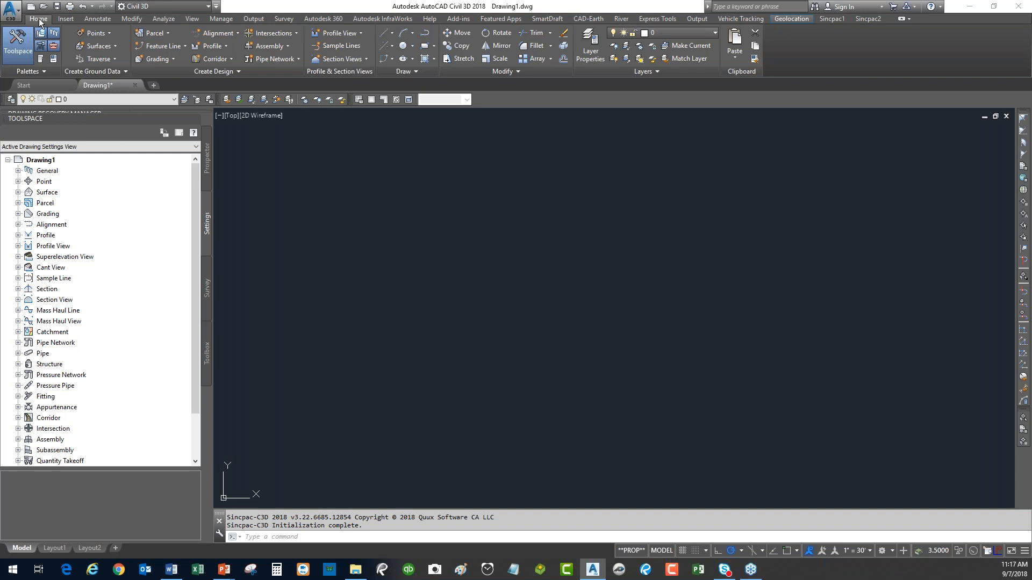
pyautogui.click(44, 84)
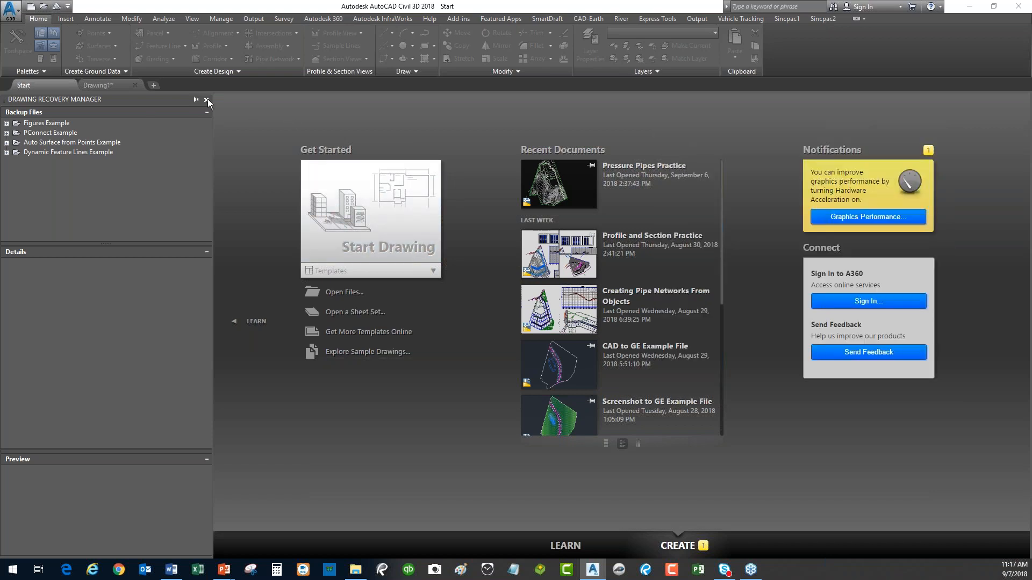
# Close the Drawing Recovery Manager and open Dynamic Feature Lines Example.dwg.
pyautogui.click(206, 100)
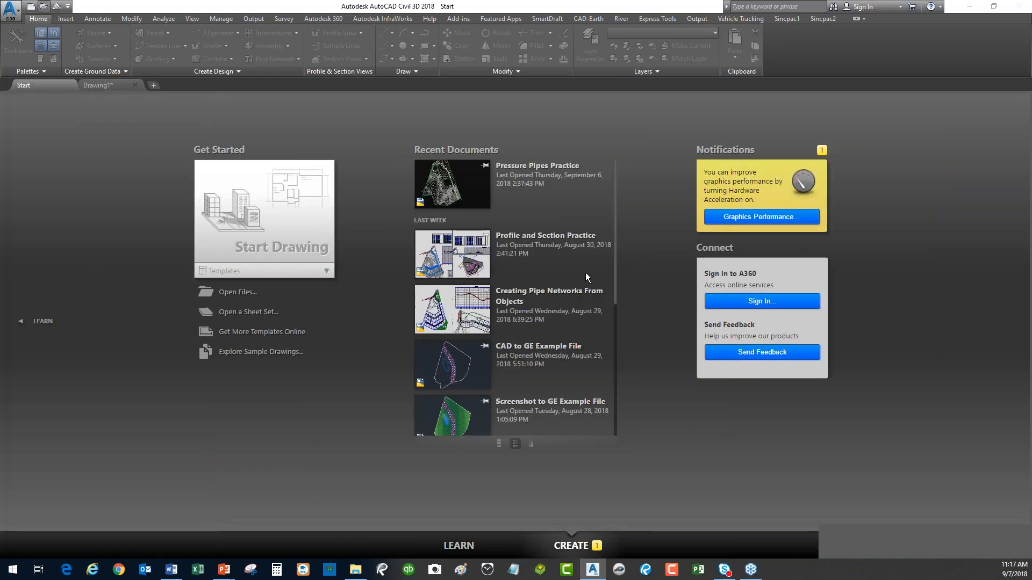
pyautogui.hotkey('ctrl', 'o')
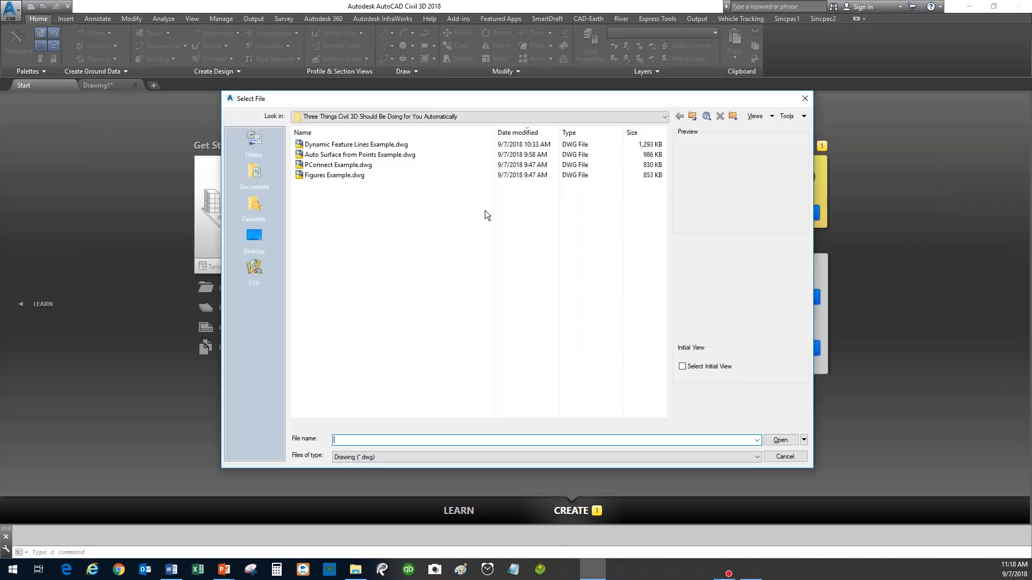
pyautogui.click(345, 155)
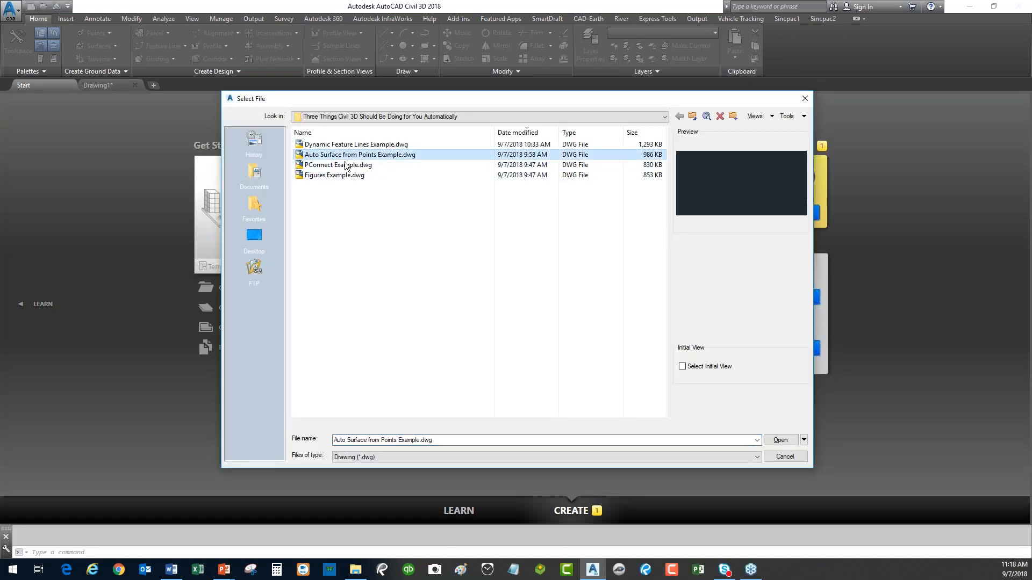
pyautogui.click(347, 145)
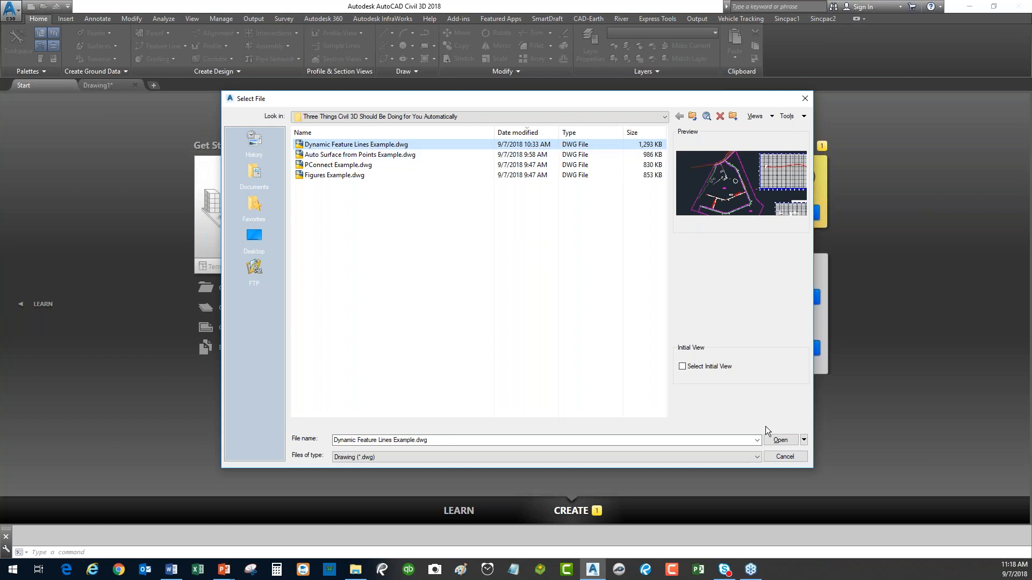
pyautogui.click(780, 440)
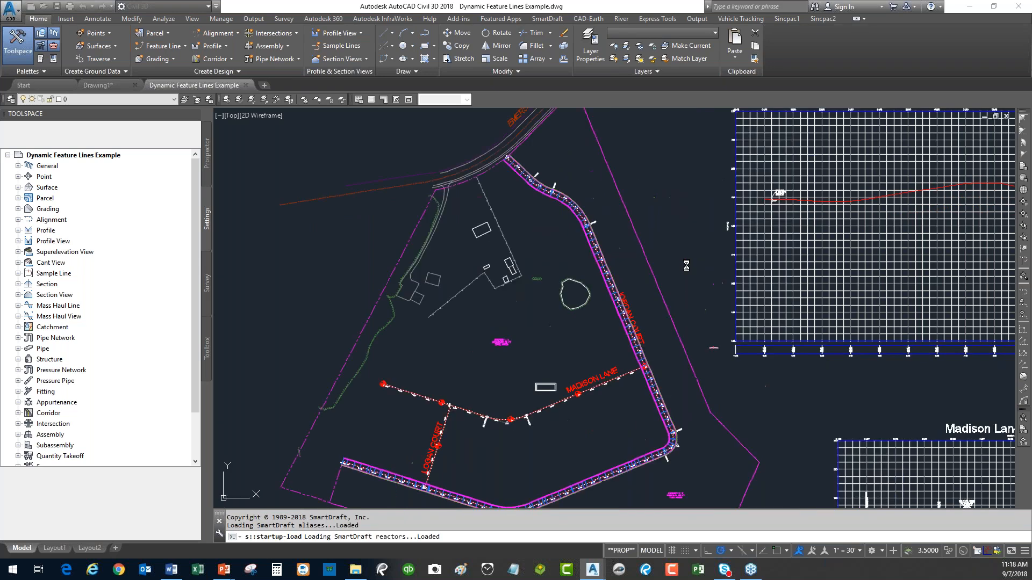
# Zoom to the Jordan Court corridor and window-select the feature line along its edge.
pyautogui.press('Escape')
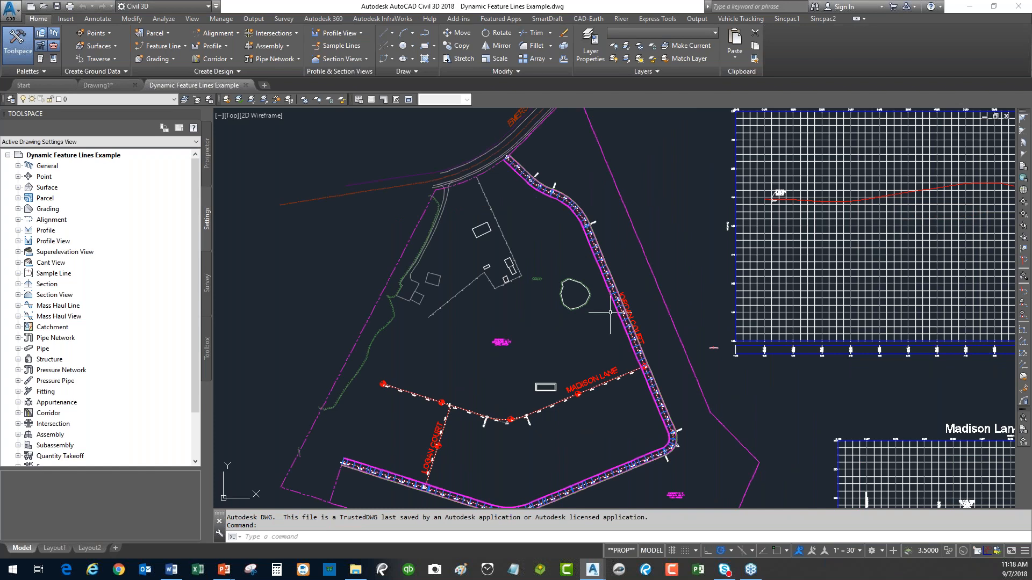
pyautogui.scroll(6, 564, 226)
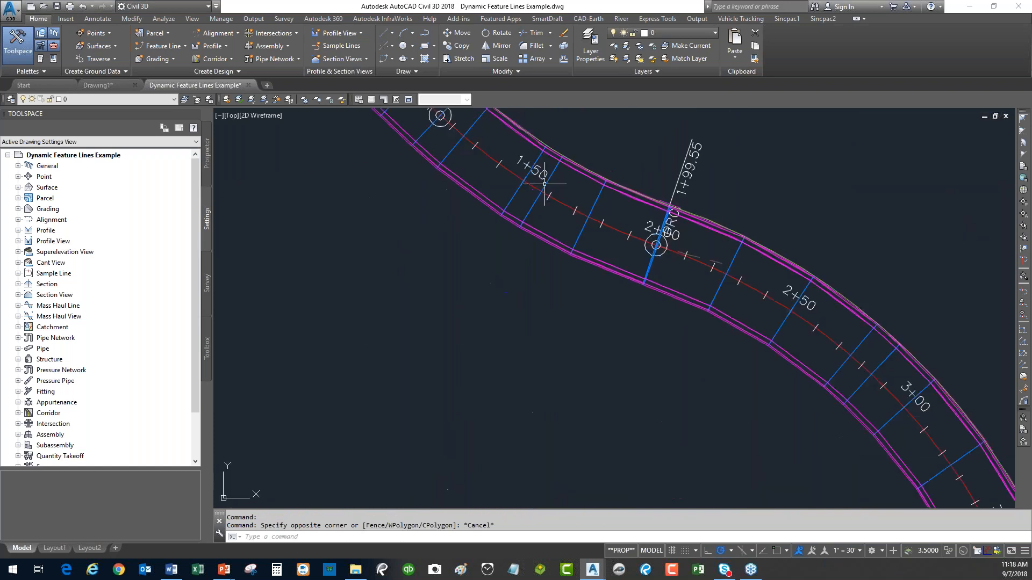
pyautogui.scroll(3, 511, 311)
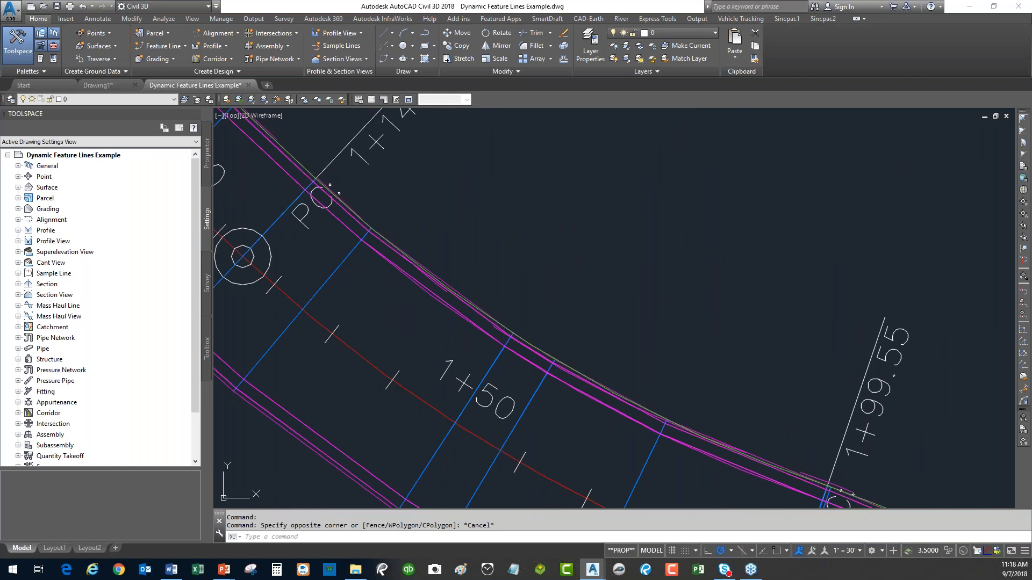
pyautogui.click(590, 379)
pyautogui.moveTo(554, 261)
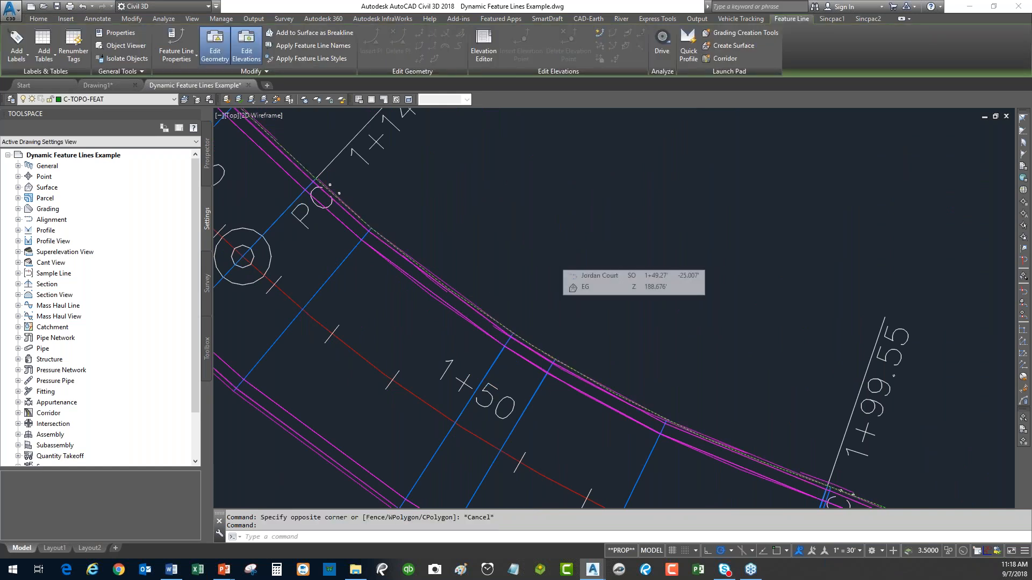
pyautogui.scroll(-8, 556, 259)
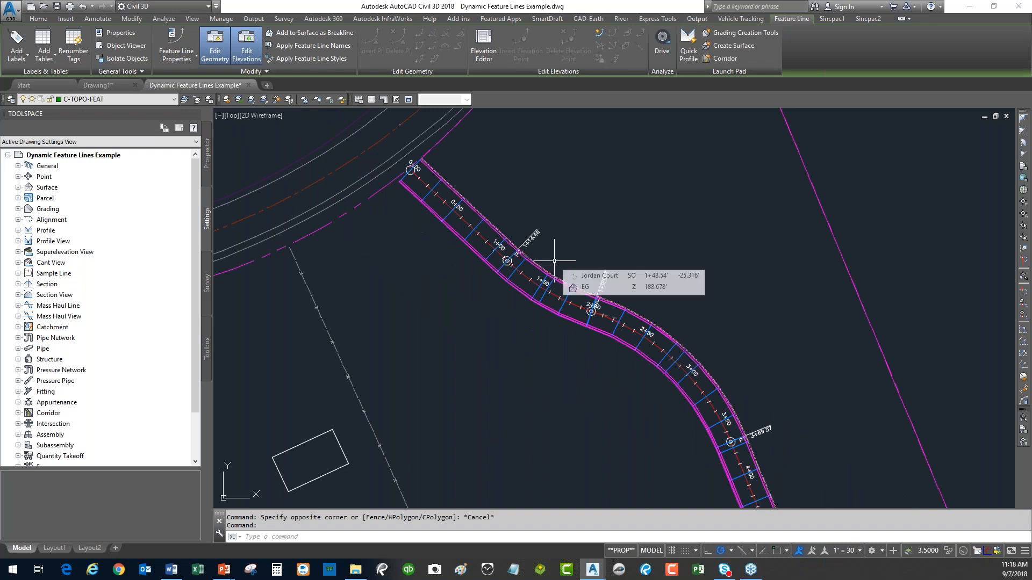
pyautogui.moveTo(577, 259)
pyautogui.mouseDown(button='middle')
pyautogui.moveTo(543, 233)
pyautogui.moveTo(518, 233)
pyautogui.moveTo(488, 278)
pyautogui.mouseUp(button='middle')
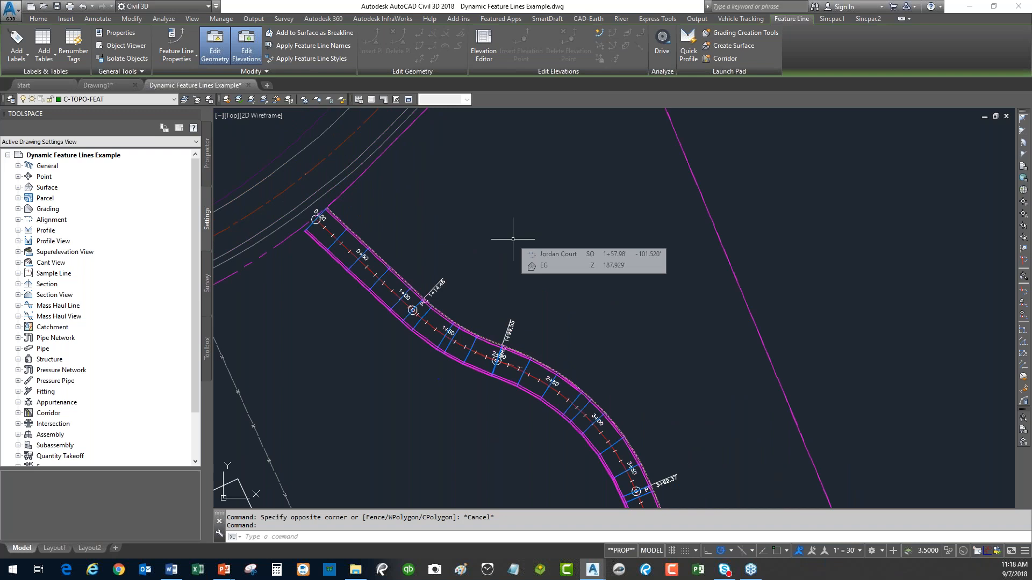
pyautogui.press('Escape')
pyautogui.press('Escape')
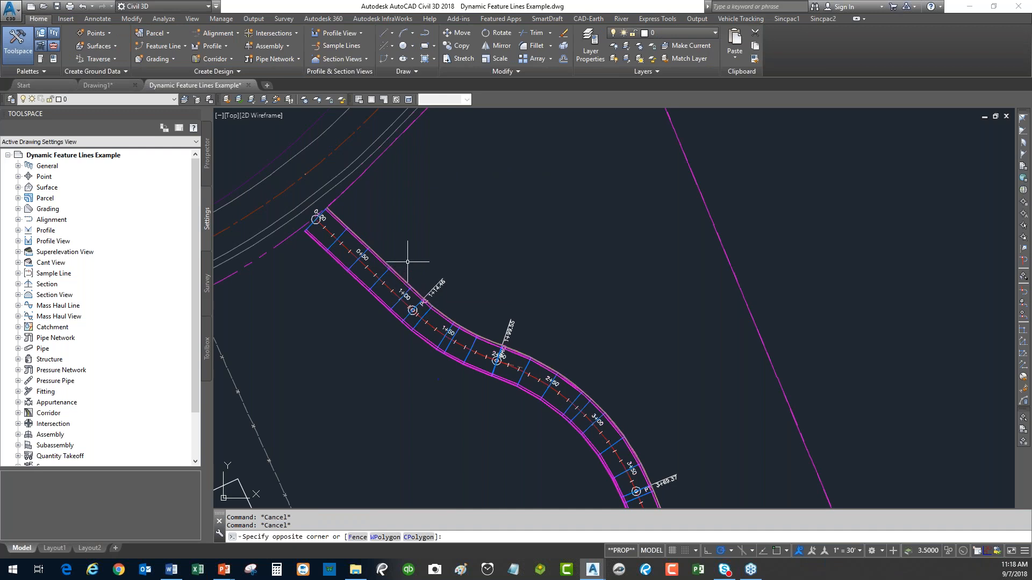
pyautogui.click(394, 267)
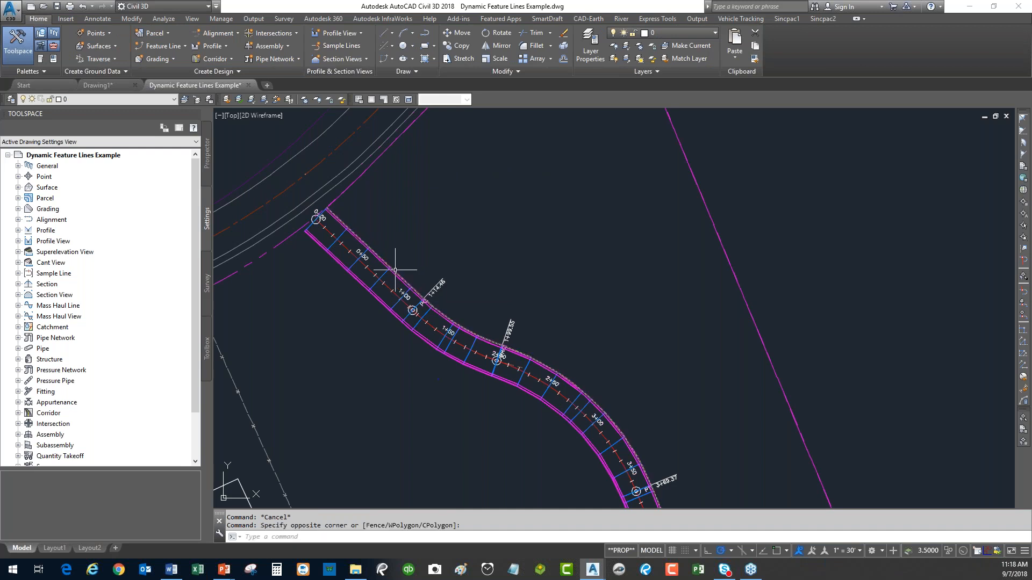
pyautogui.click(396, 272)
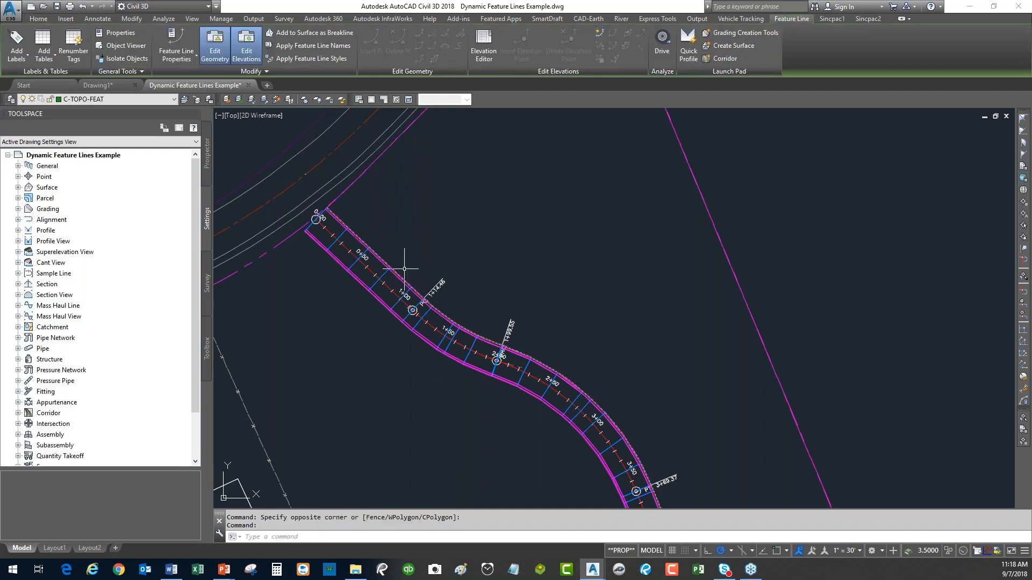
pyautogui.click(175, 39)
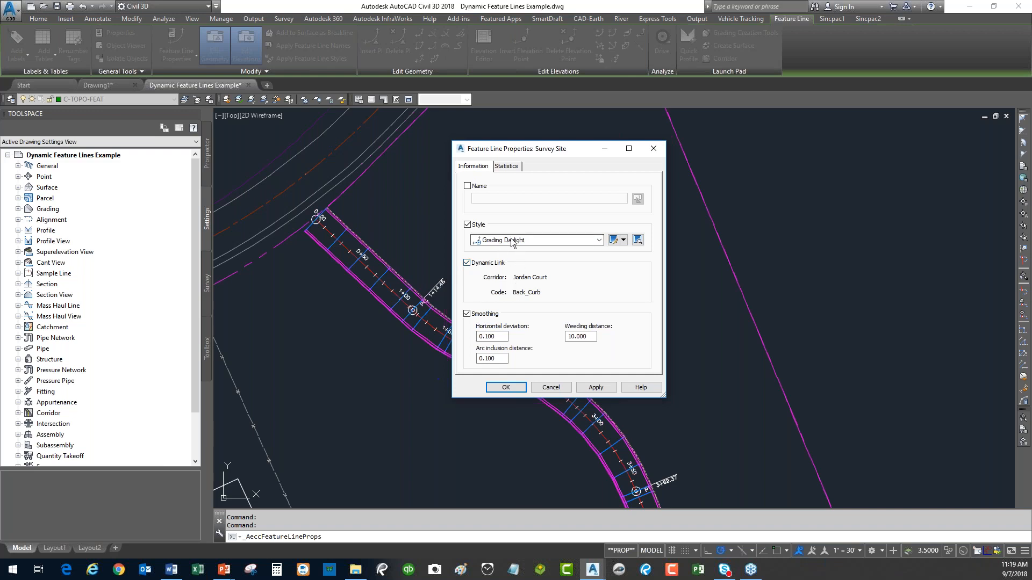
pyautogui.click(553, 385)
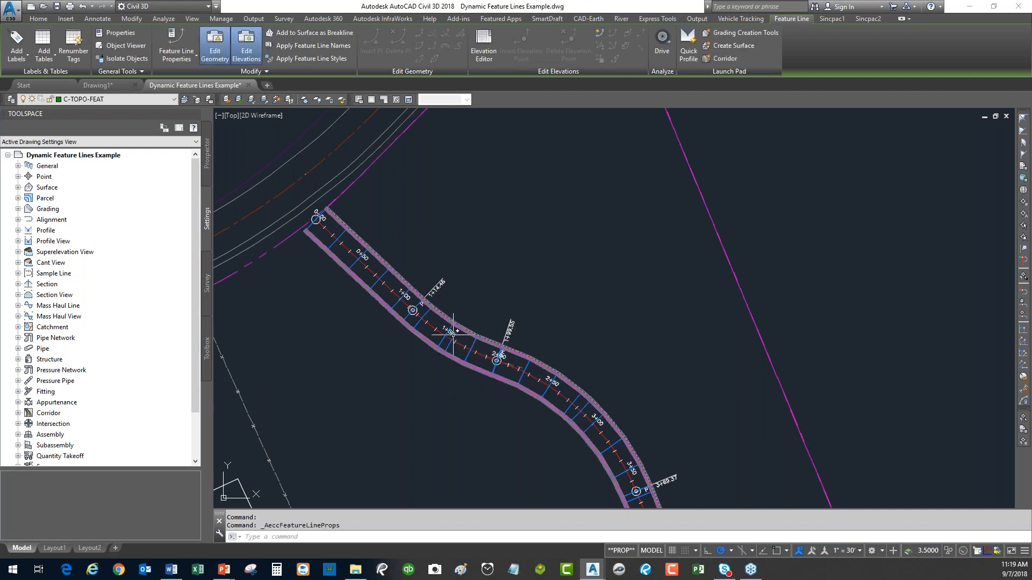
# Drag the Jordan Court alignment's 0+00 grip to a new point and check the rebuilt corridor.
pyautogui.press('Escape')
pyautogui.scroll(8, 324, 221)
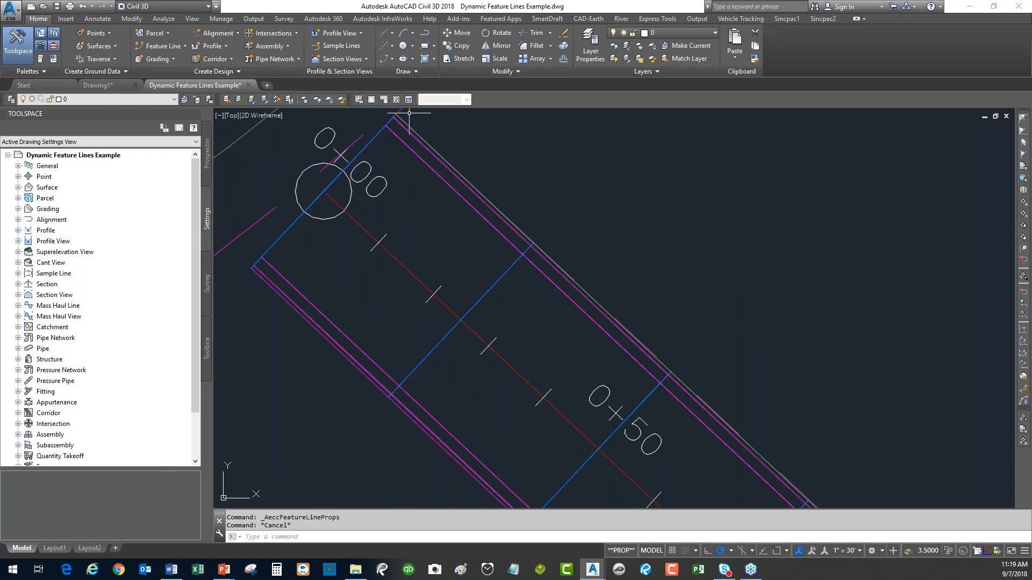
pyautogui.scroll(-5, 400, 229)
pyautogui.click(394, 233)
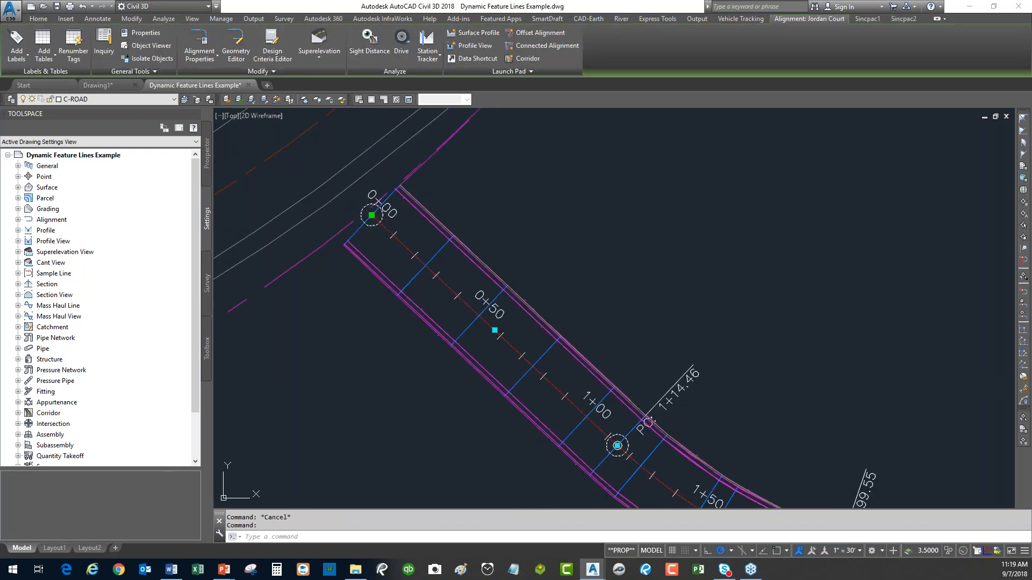
pyautogui.click(371, 215)
pyautogui.click(455, 178)
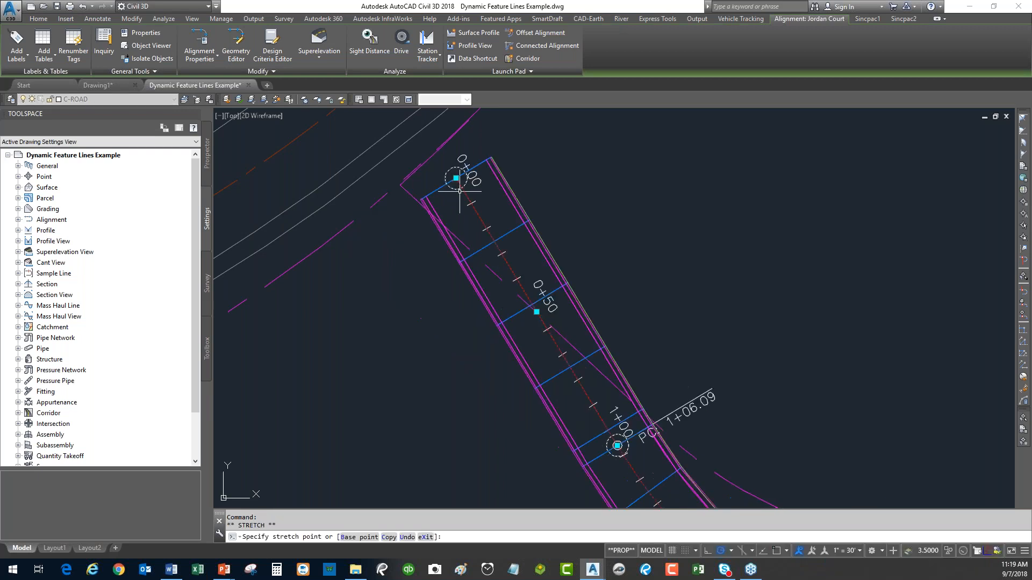
pyautogui.scroll(2, 523, 198)
pyautogui.click(510, 197)
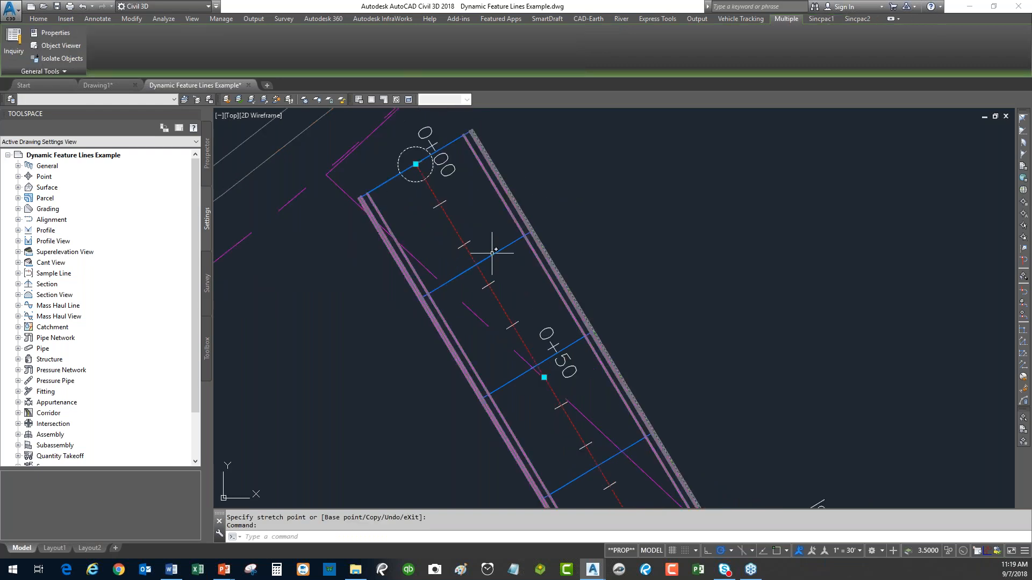
pyautogui.scroll(-3, 492, 252)
pyautogui.press('Escape')
pyautogui.moveTo(534, 257); pyautogui.dragTo(408, 241, button='middle')
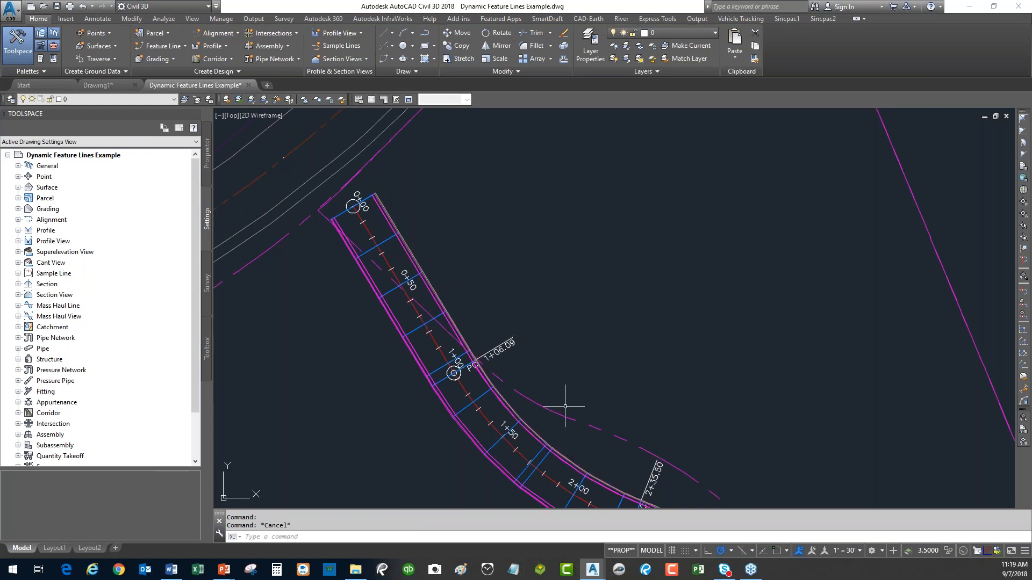
# Erase the stray dashed line near the 1+06.09 PC station.
pyautogui.write('e')
pyautogui.press('Return')
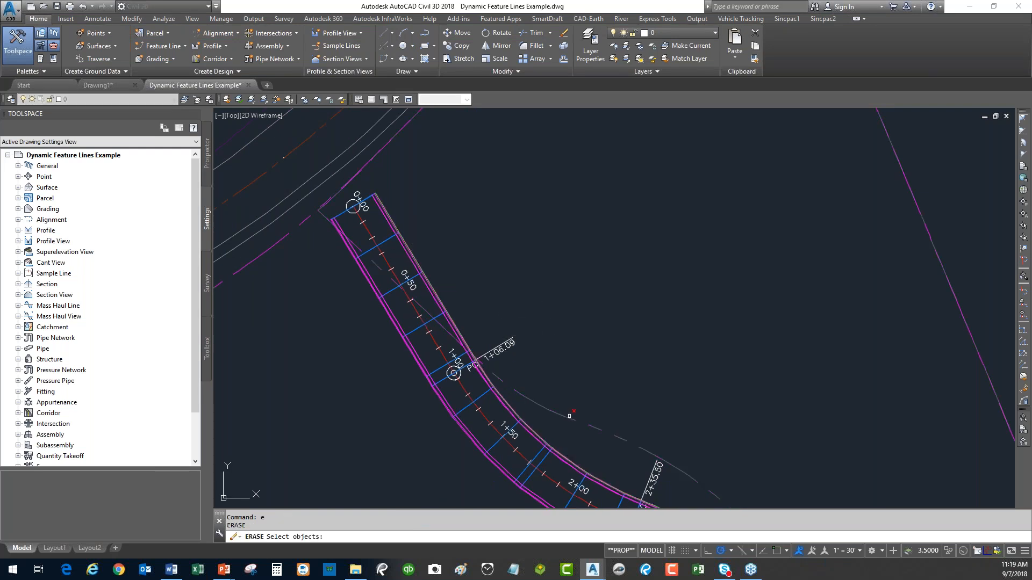
pyautogui.click(575, 407)
pyautogui.click(559, 421)
pyautogui.press('Return')
pyautogui.moveTo(534, 346); pyautogui.dragTo(491, 336, button='middle')
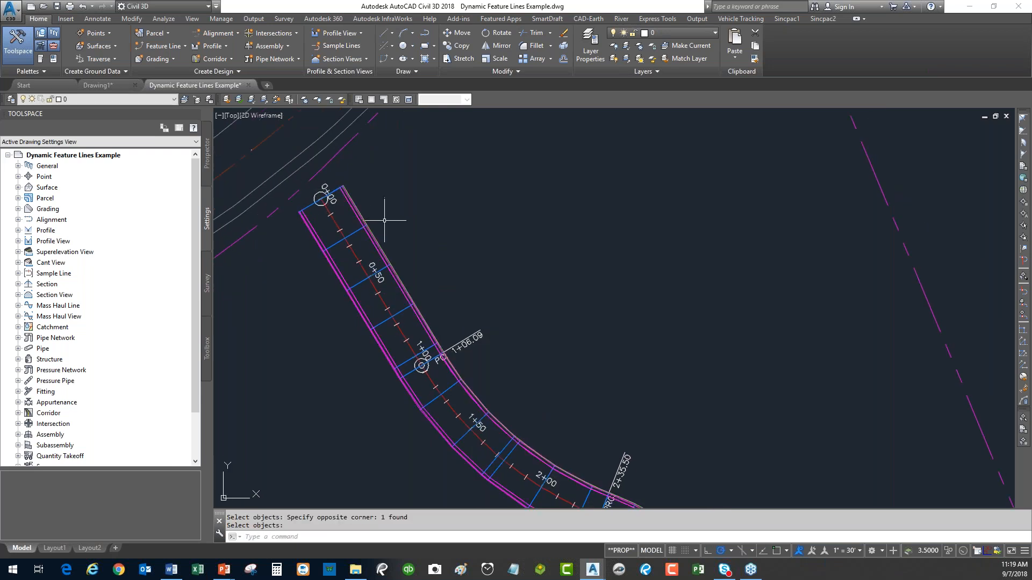
# Using Grading Creation Tools, grade the feature line's full length 15 ft outward at 3:1.
pyautogui.click(157, 58)
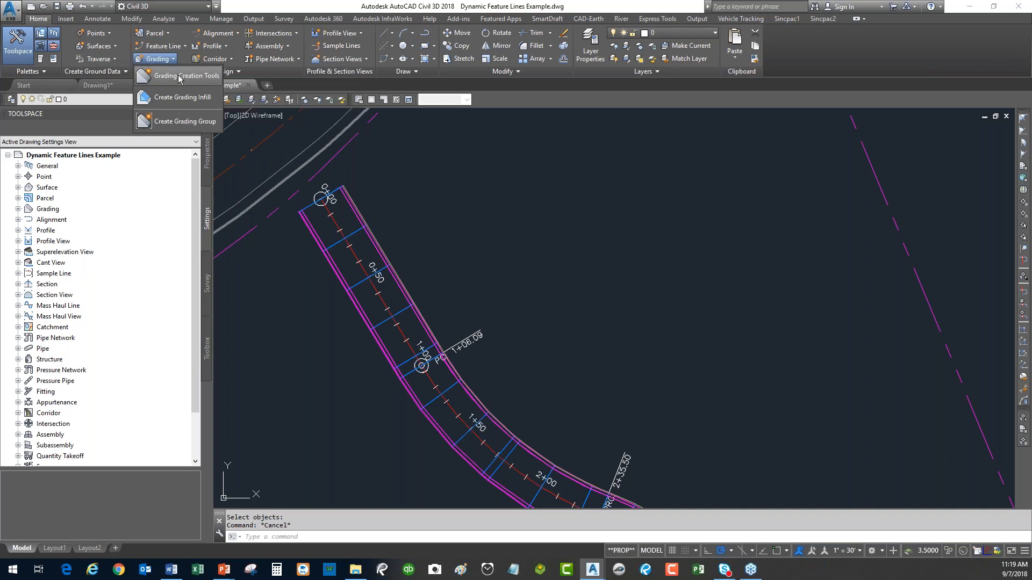
pyautogui.click(180, 76)
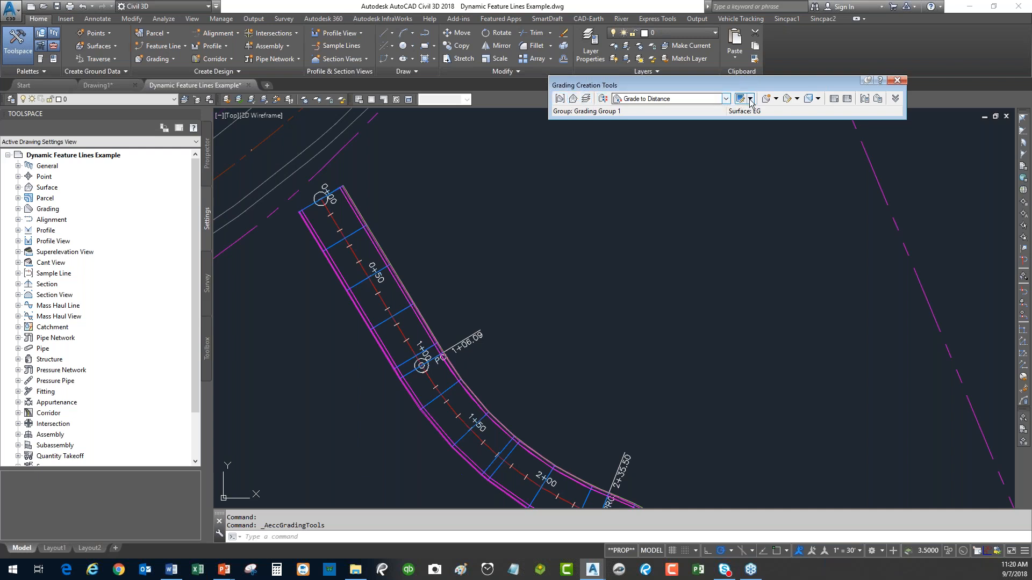
pyautogui.click(788, 101)
pyautogui.click(804, 110)
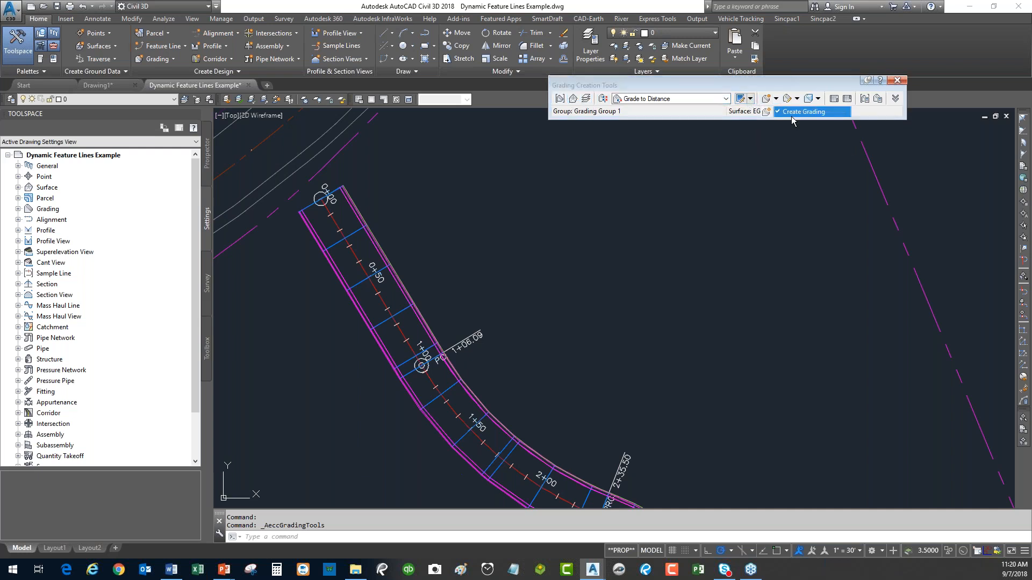
pyautogui.click(437, 347)
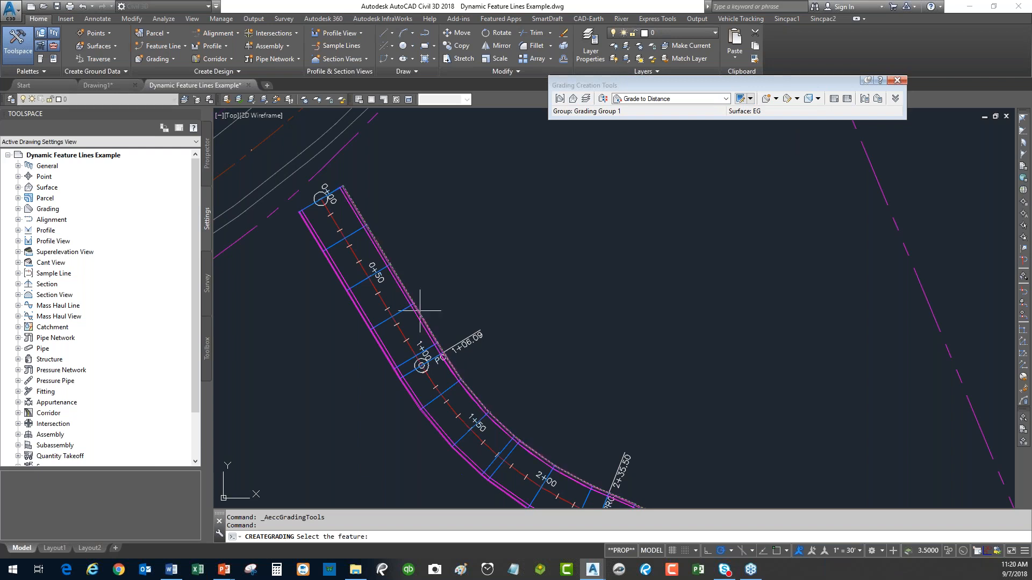
pyautogui.click(546, 266)
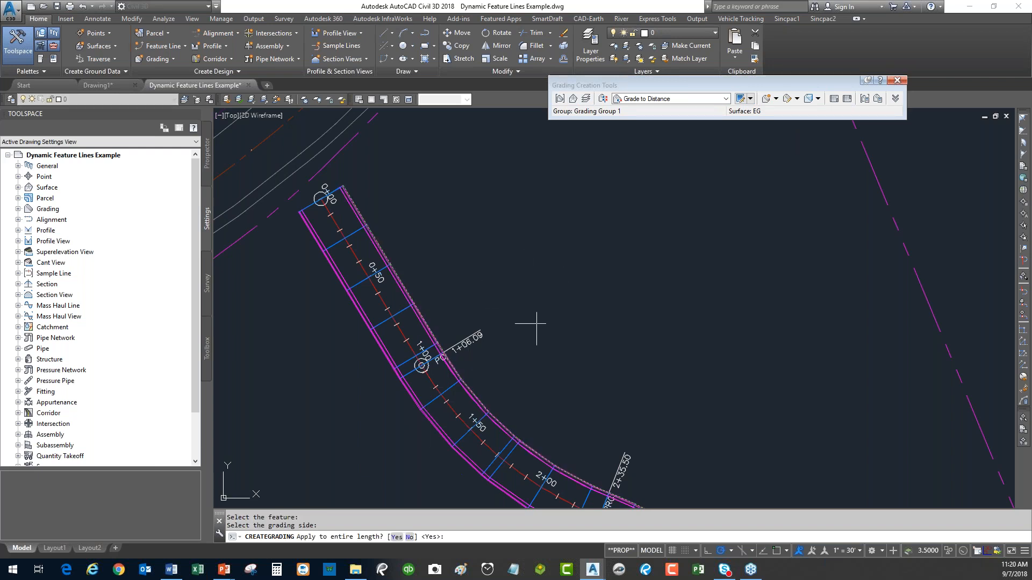
pyautogui.press('Return')
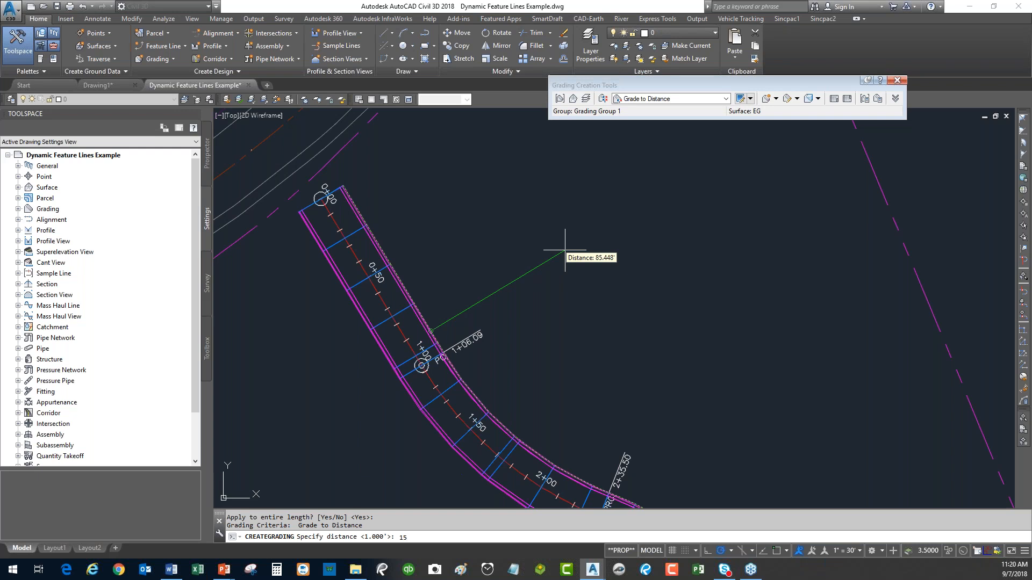
pyautogui.press('Return')
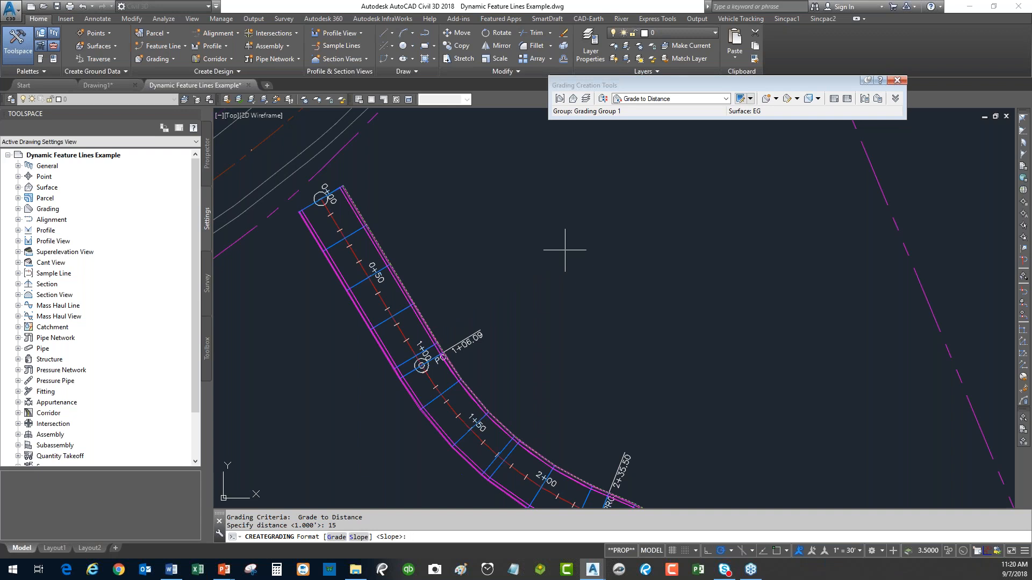
pyautogui.press('Return')
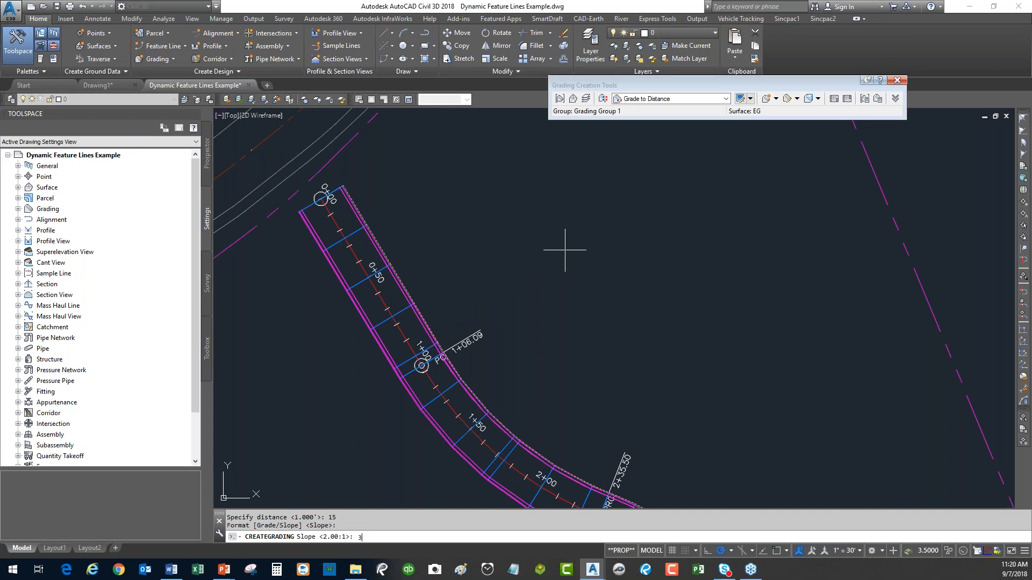
pyautogui.press('Return')
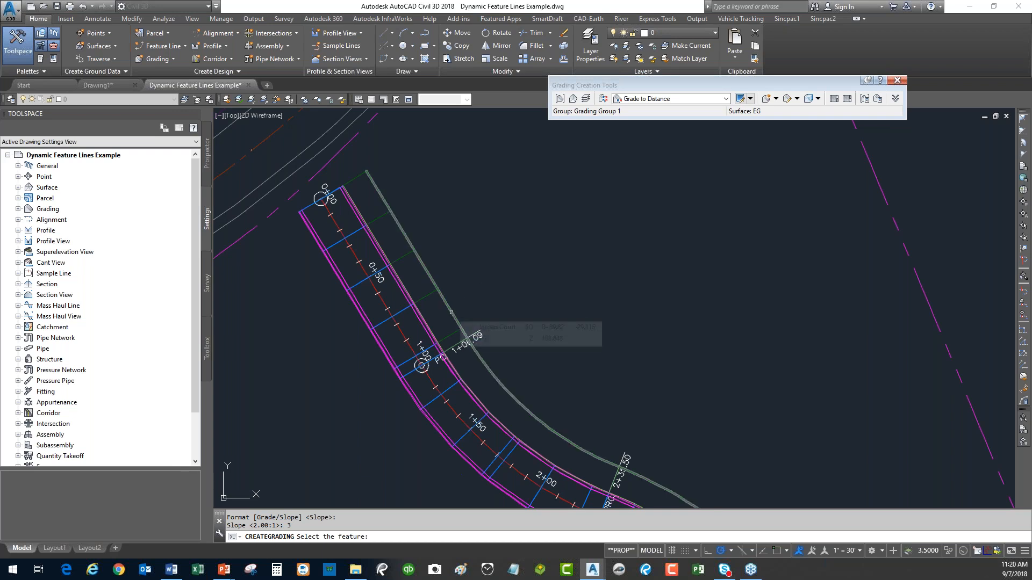
# From the new daylight line, grade the full length another 25 ft at 3% grade.
pyautogui.click(451, 312)
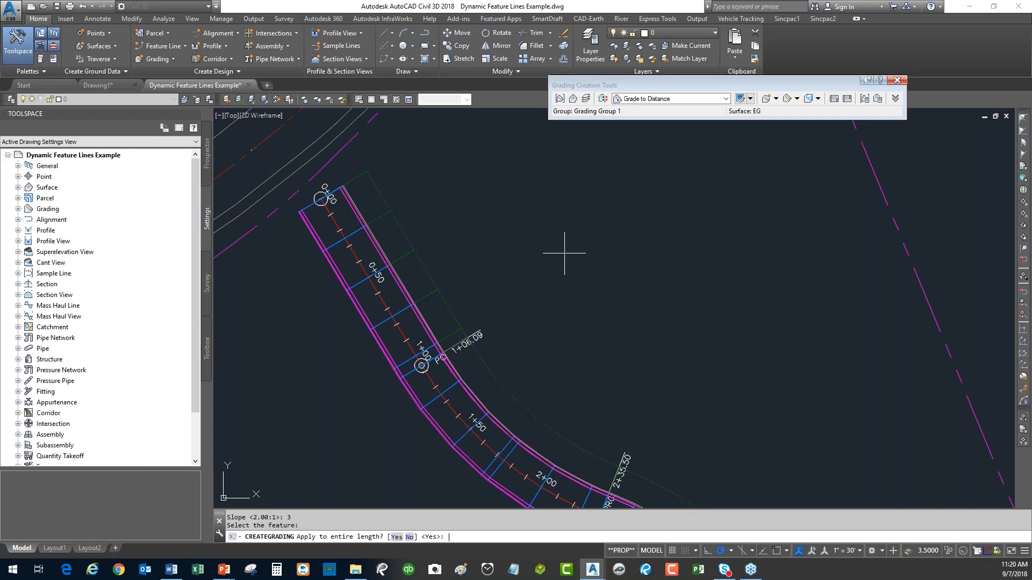
pyautogui.press('Return')
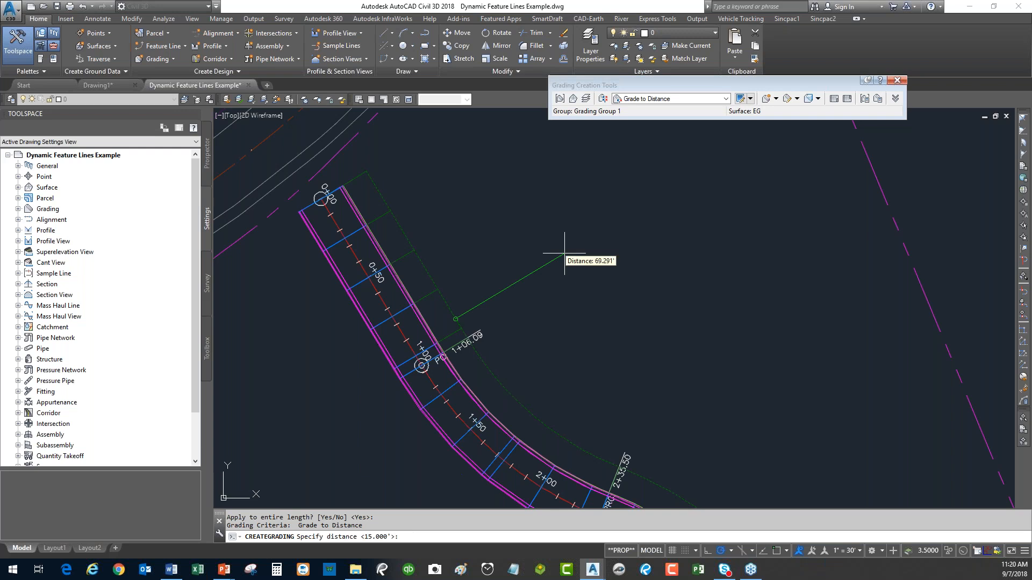
pyautogui.press('Return')
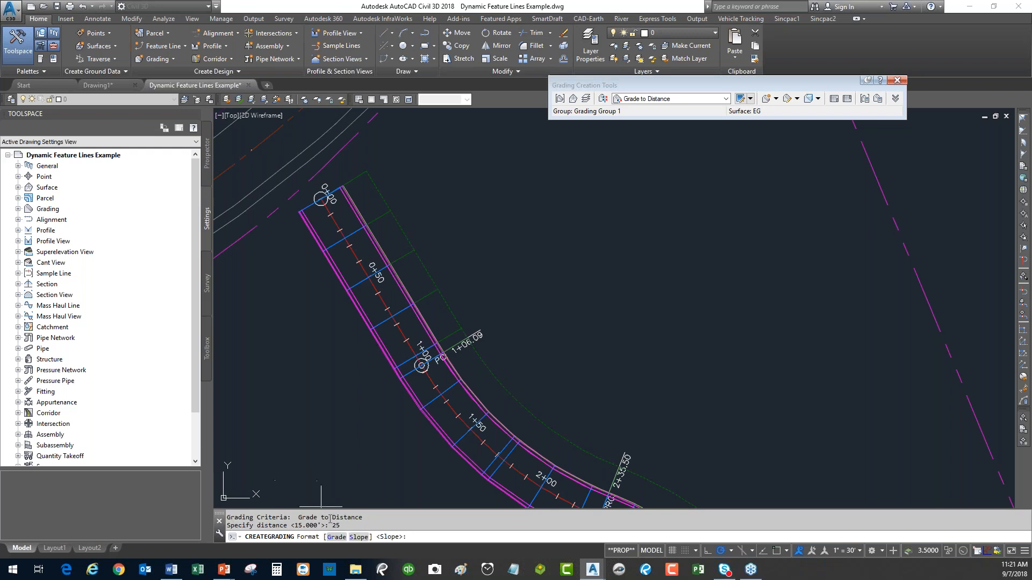
pyautogui.click(337, 537)
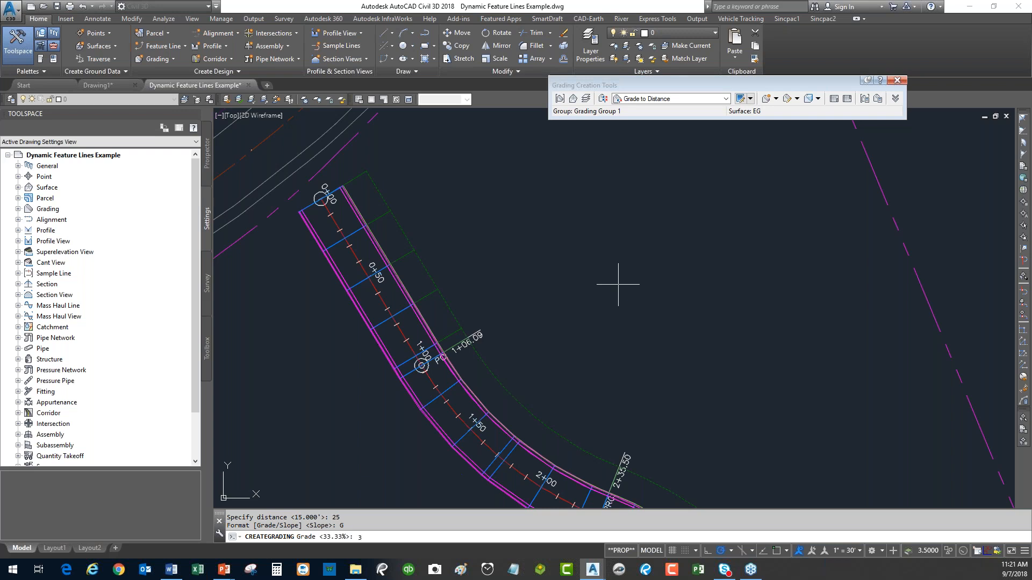
pyautogui.write('3')
pyautogui.press('Return')
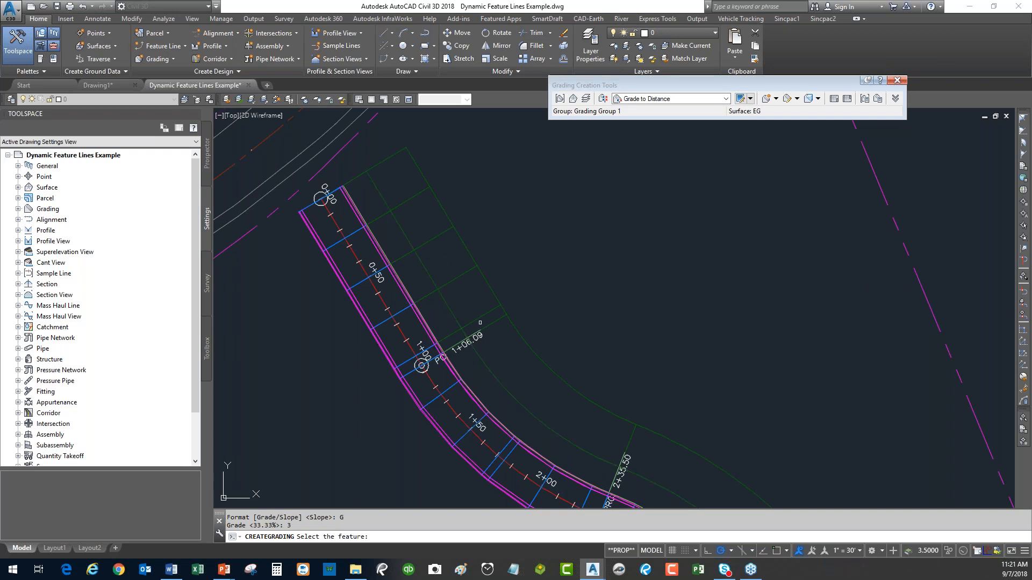
# From the outer daylight line, grade the full length 75 ft at -2:1 slope, then end grading.
pyautogui.click(489, 286)
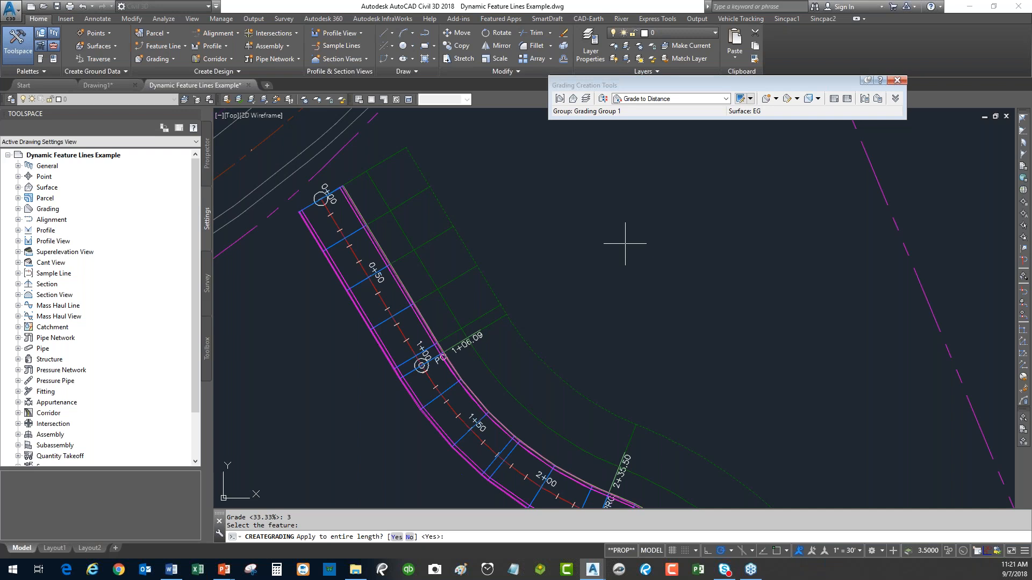
pyautogui.press('Return')
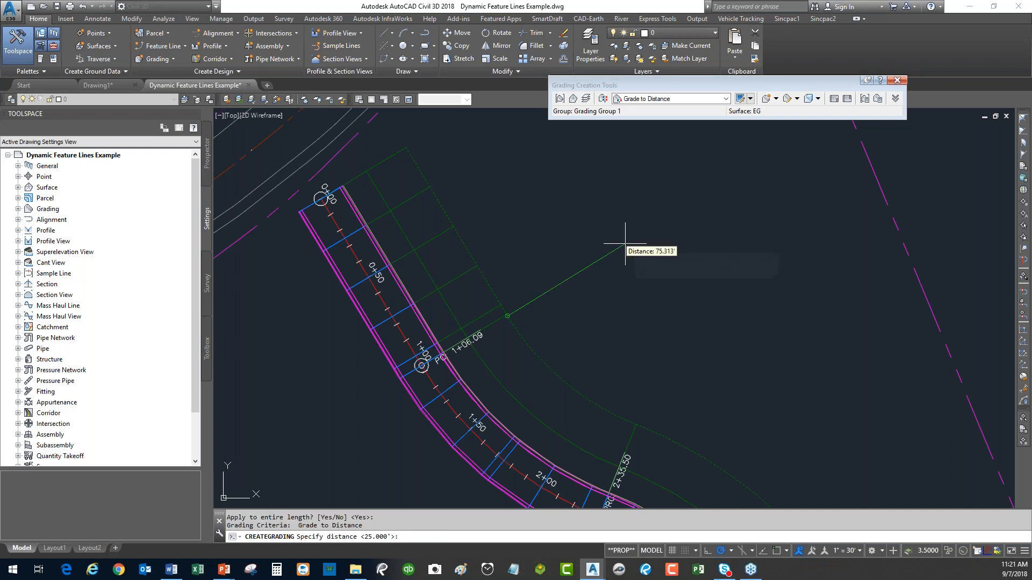
pyautogui.write('75')
pyautogui.press('Return')
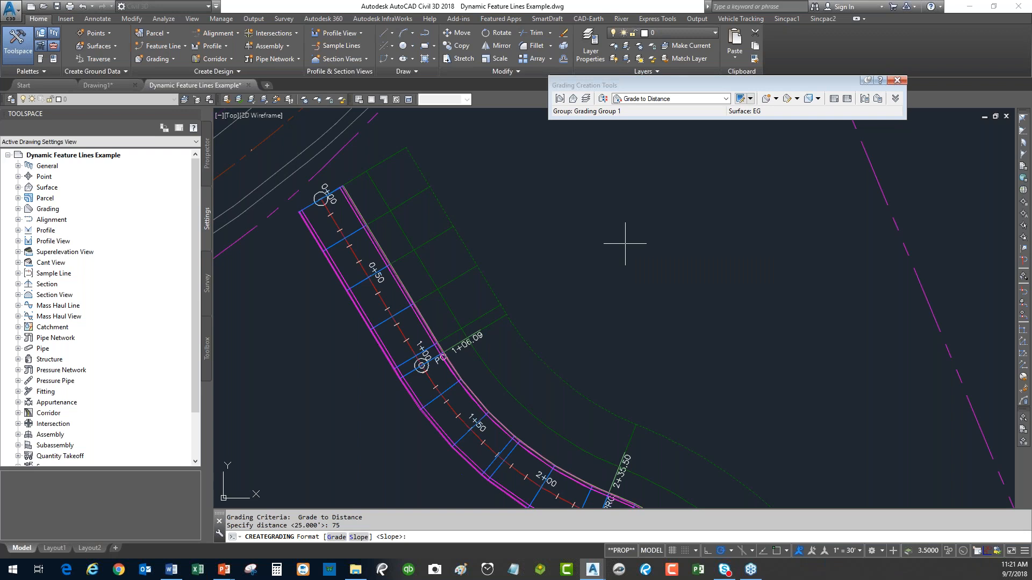
pyautogui.write('S')
pyautogui.press('Return')
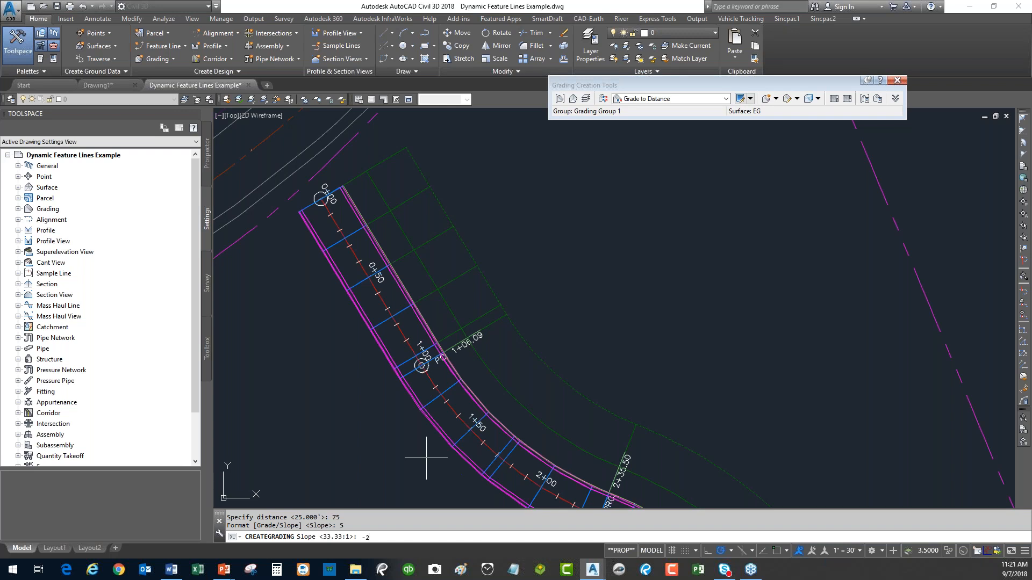
pyautogui.press('Return')
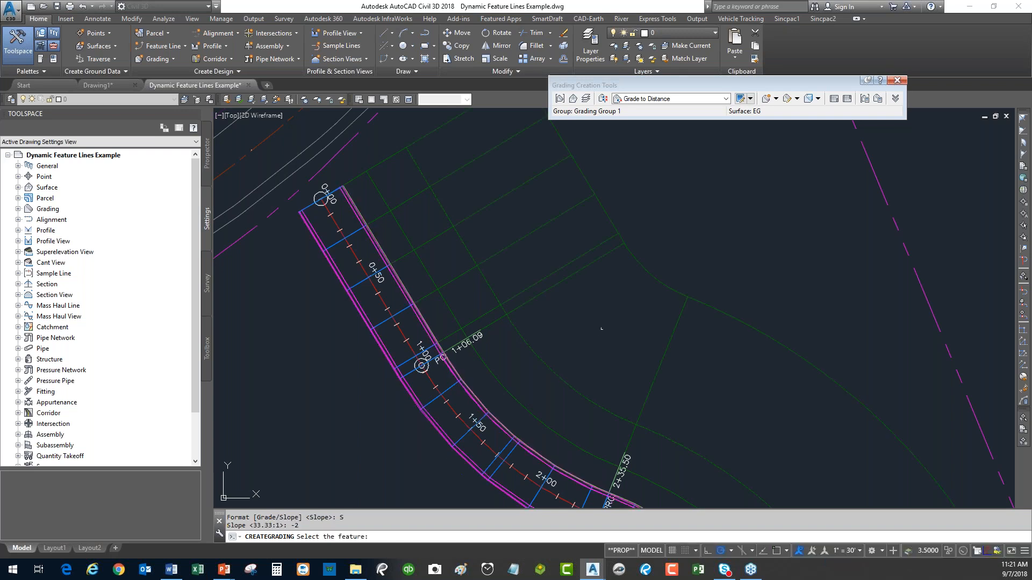
pyautogui.press('Escape')
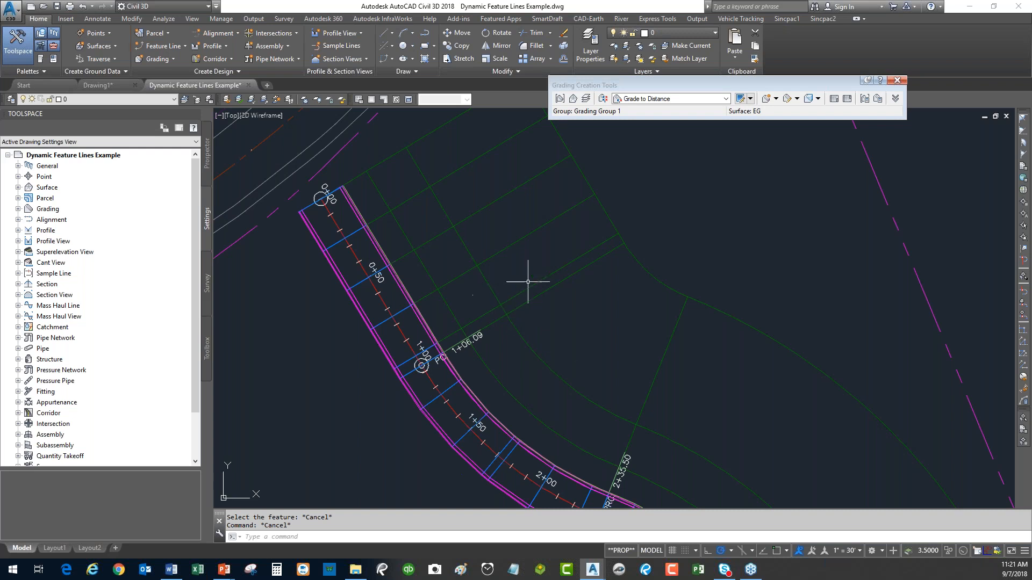
# Close the Grading Creation Tools and select the Jordan Court alignment centreline near station 0+20.
pyautogui.click(898, 81)
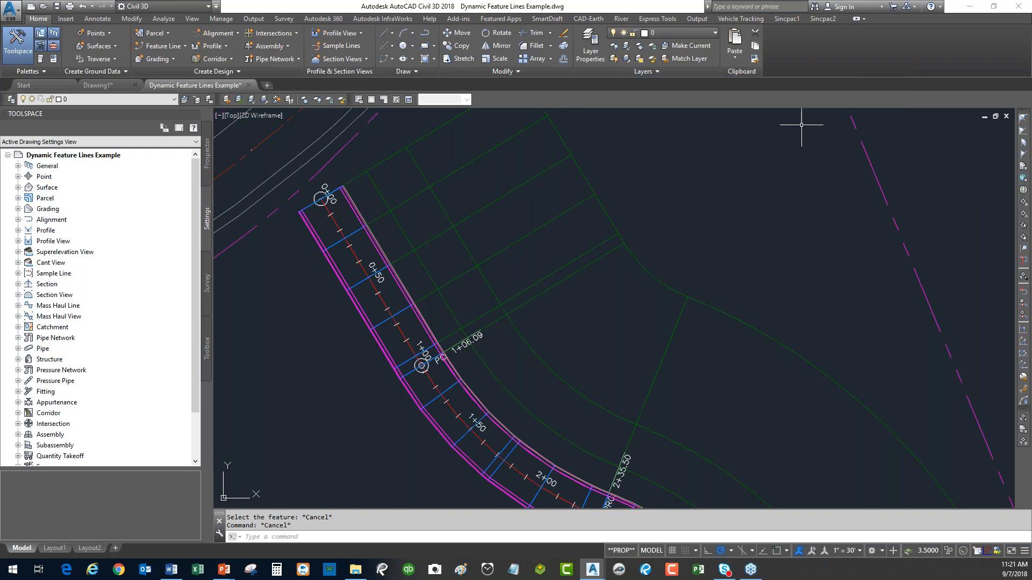
pyautogui.moveTo(509, 286); pyautogui.dragTo(522, 279, button='middle')
pyautogui.scroll(-1, 522, 279)
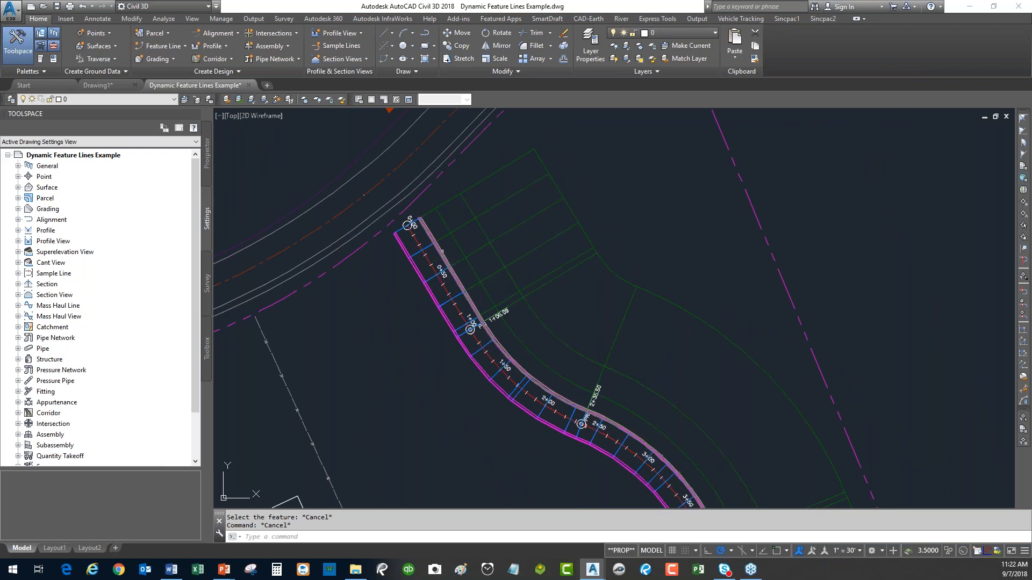
pyautogui.scroll(6, 433, 244)
pyautogui.moveTo(438, 218); pyautogui.dragTo(488, 270, button='middle')
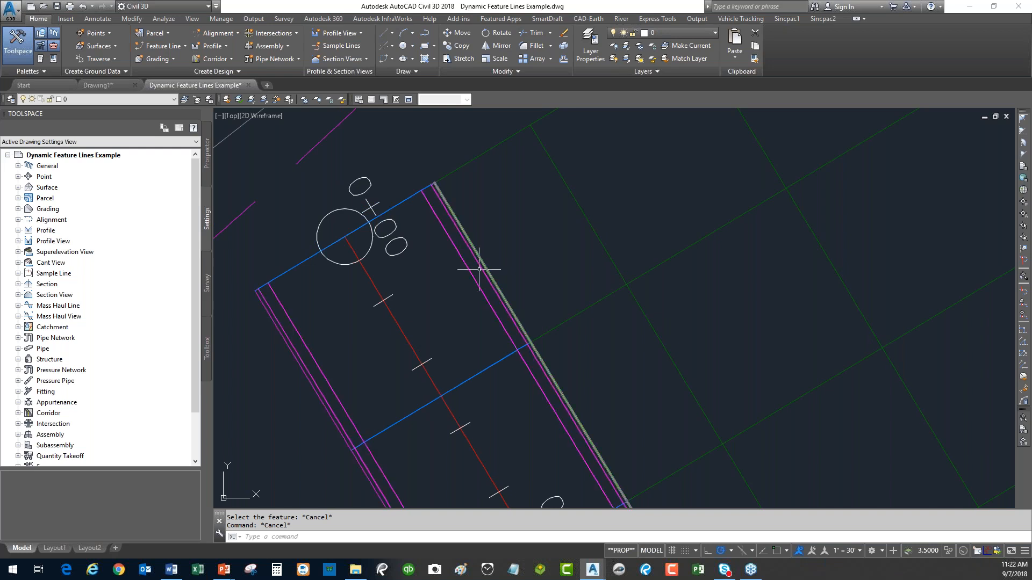
pyautogui.scroll(-6, 479, 269)
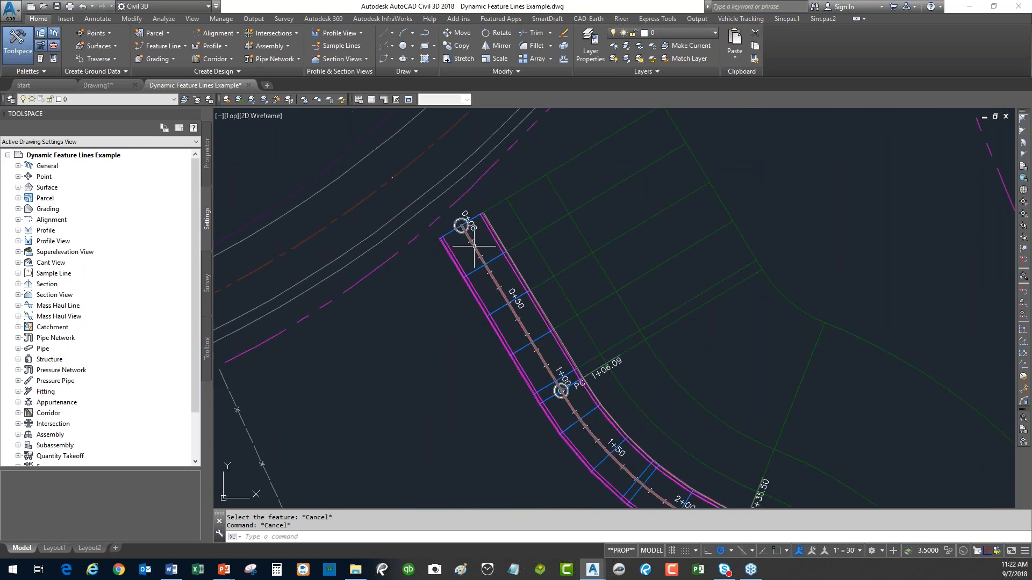
pyautogui.click(474, 246)
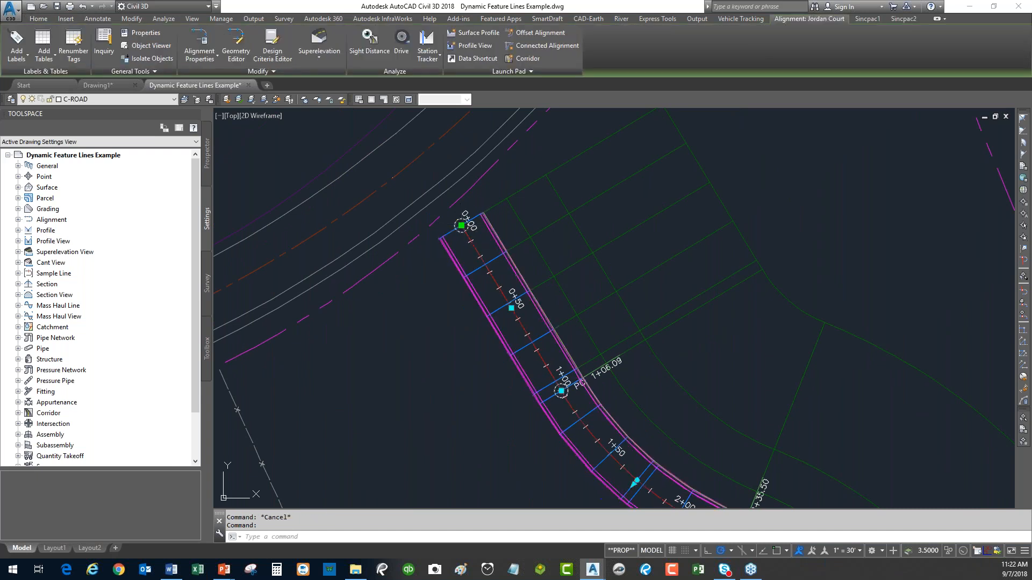
# Stretch the alignment's 0+00 grip to a new point and review the reshaped corridor and profile.
pyautogui.click(461, 225)
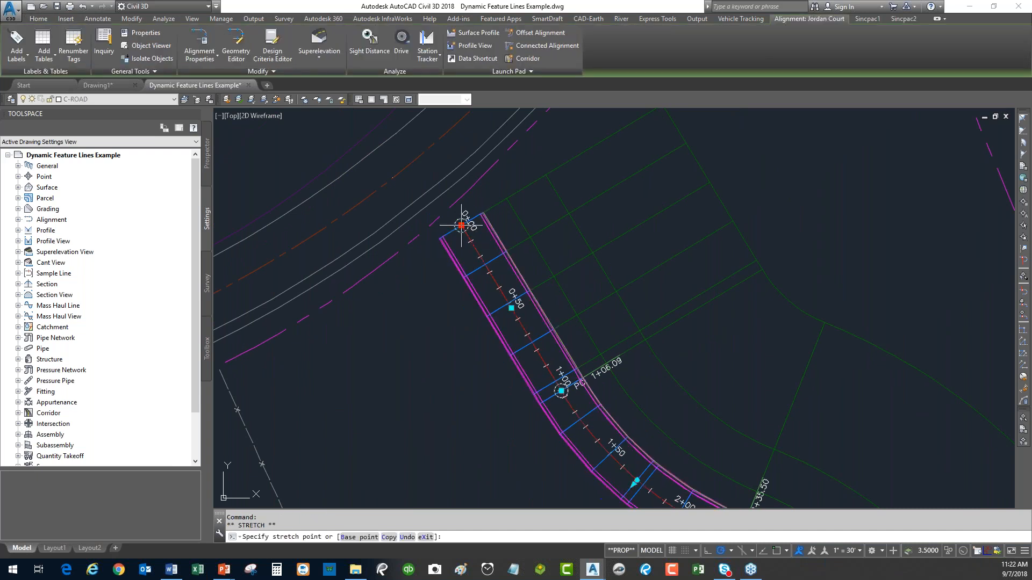
pyautogui.click(383, 287)
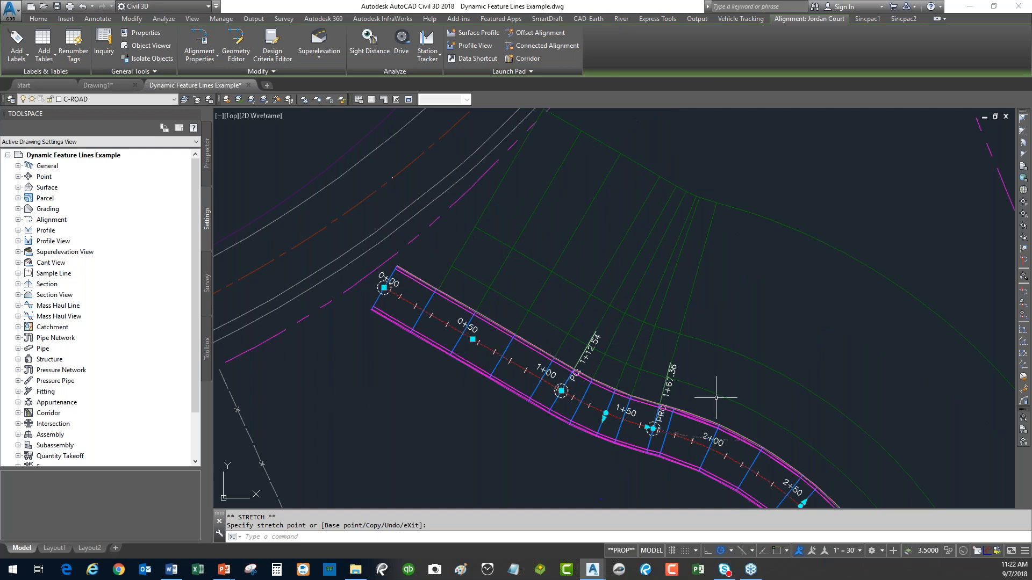
pyautogui.scroll(-3, 733, 414)
pyautogui.moveTo(698, 373); pyautogui.dragTo(578, 273, button='middle')
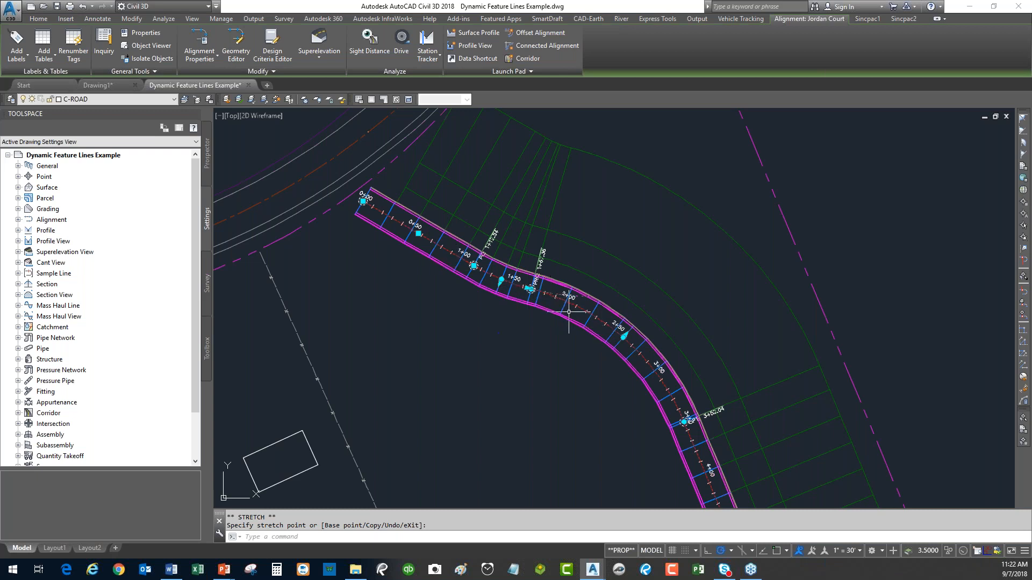
pyautogui.scroll(-5, 473, 251)
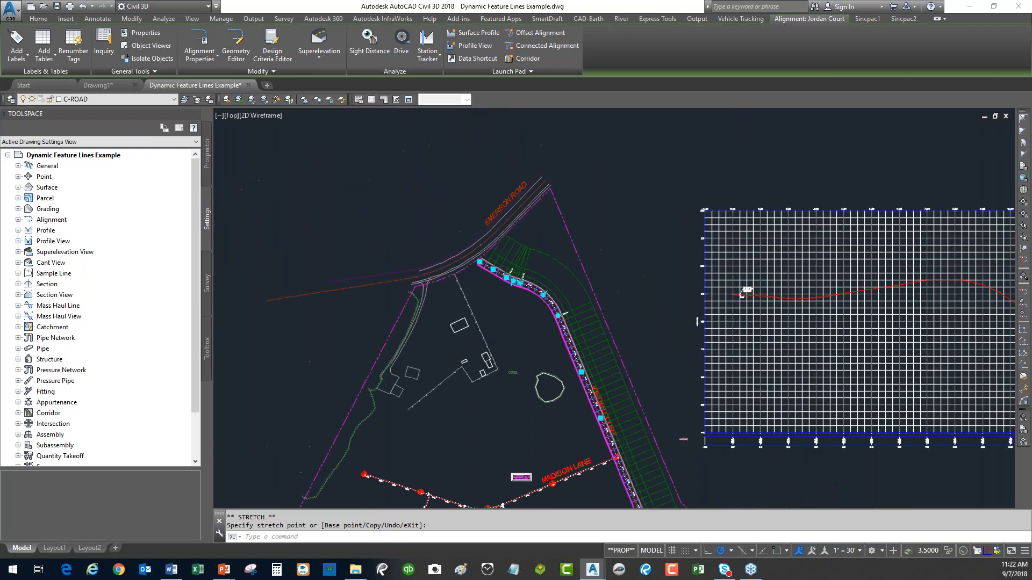
pyautogui.moveTo(685, 288); pyautogui.dragTo(444, 305, button='middle')
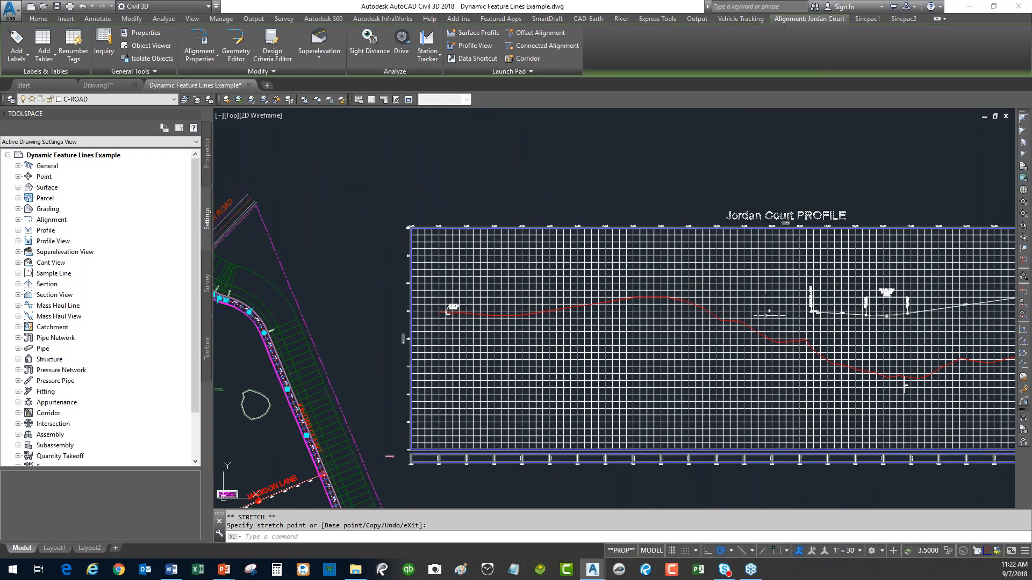
pyautogui.scroll(-3, 640, 268)
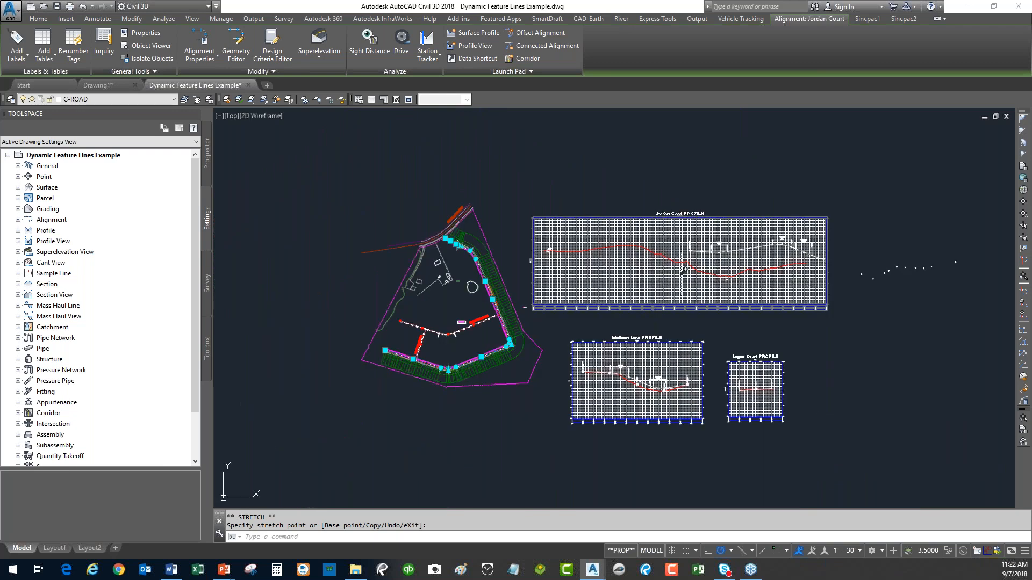
pyautogui.scroll(6, 483, 237)
pyautogui.moveTo(475, 205); pyautogui.dragTo(569, 405, button='middle')
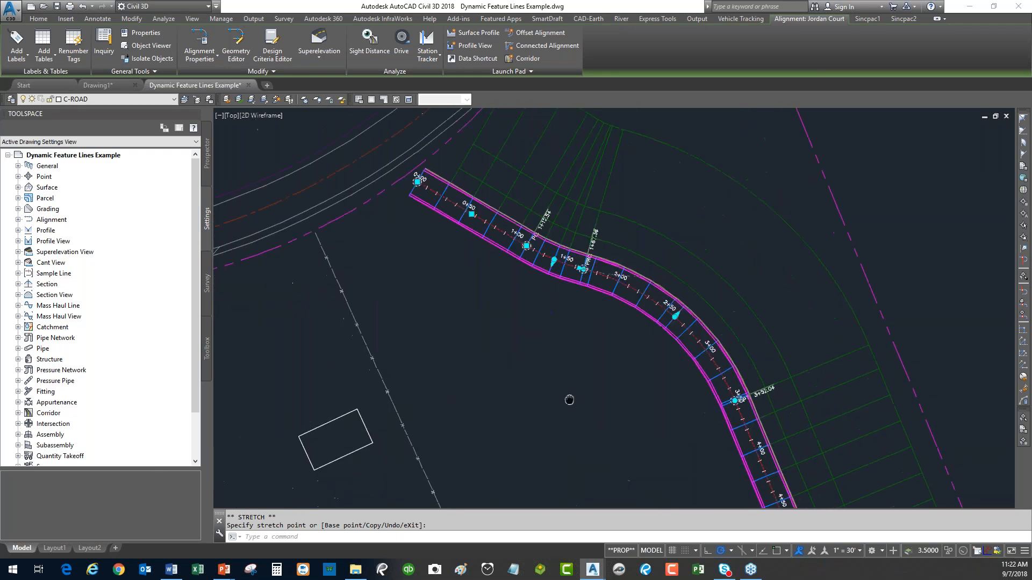
pyautogui.press('Escape')
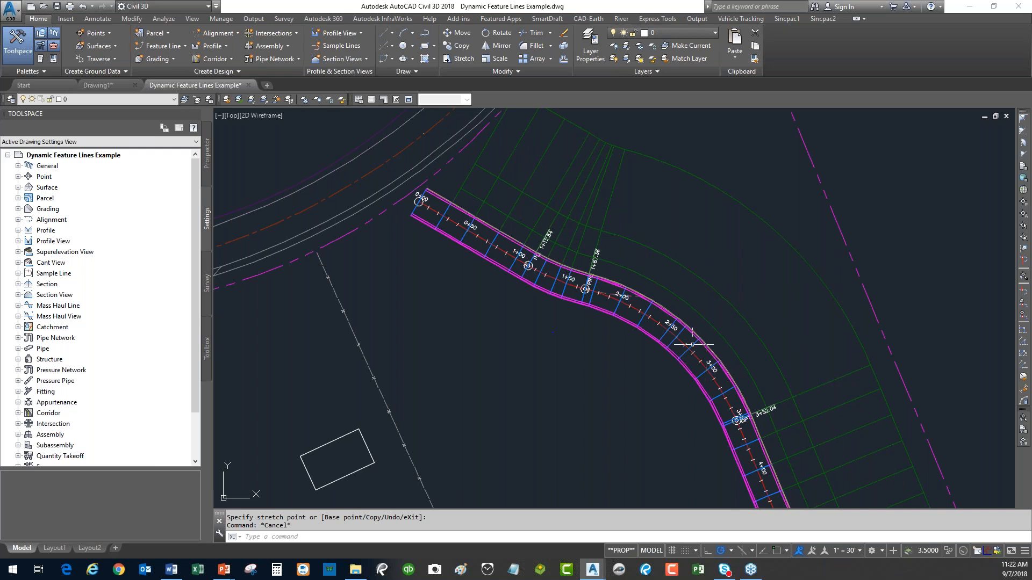
# Review the updated corridor, then go to the PowerPoint ZenTek Consultants training slide.
pyautogui.click(701, 376)
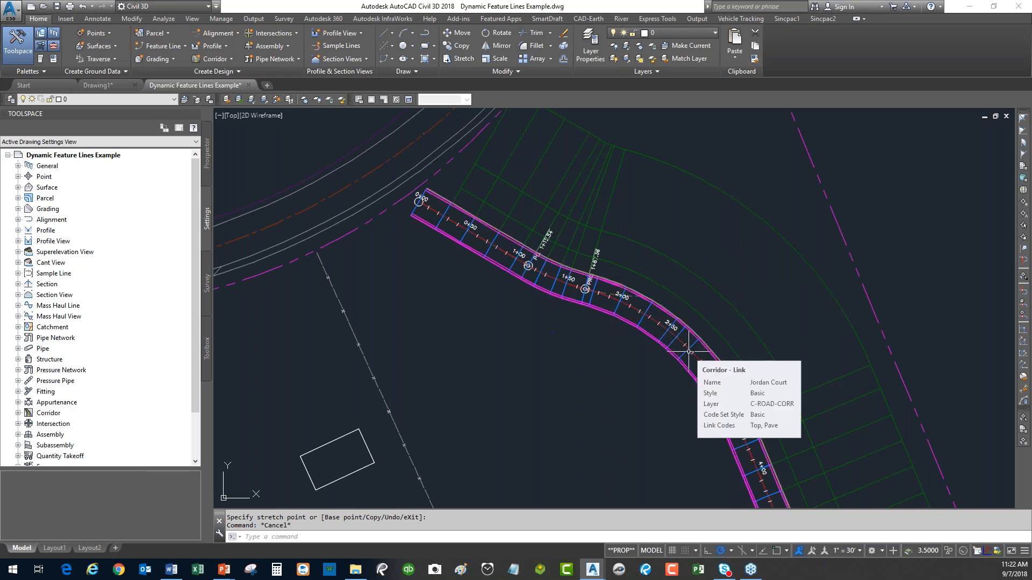
pyautogui.moveTo(854, 410); pyautogui.dragTo(753, 385, button='middle')
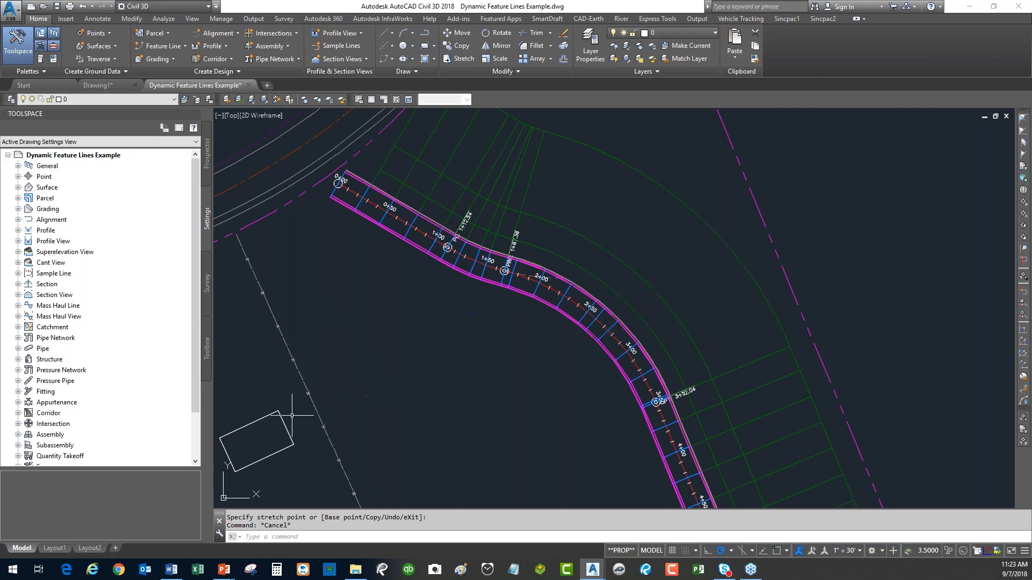
pyautogui.moveTo(222, 576)
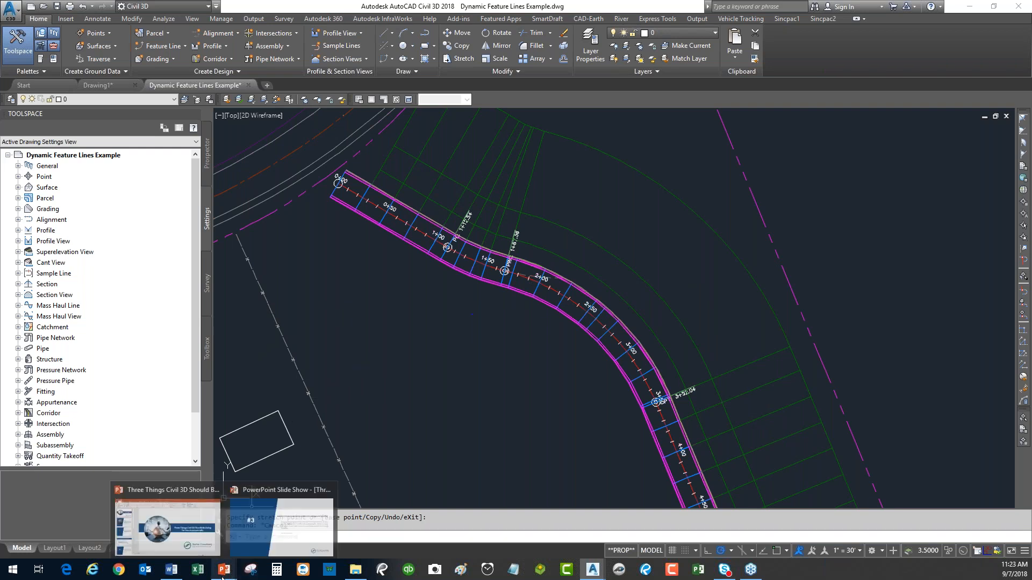
pyautogui.click(285, 527)
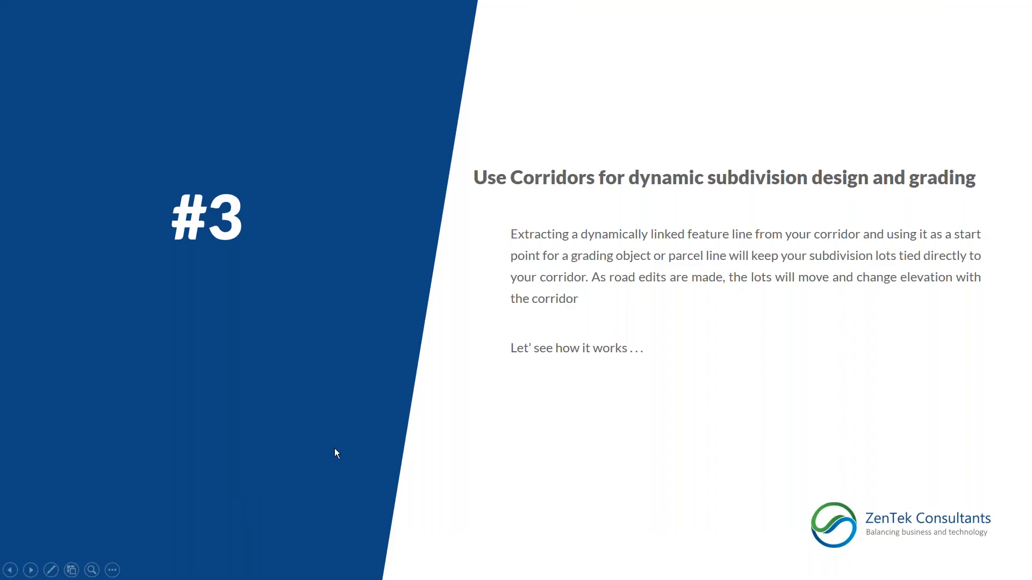
pyautogui.click(439, 310)
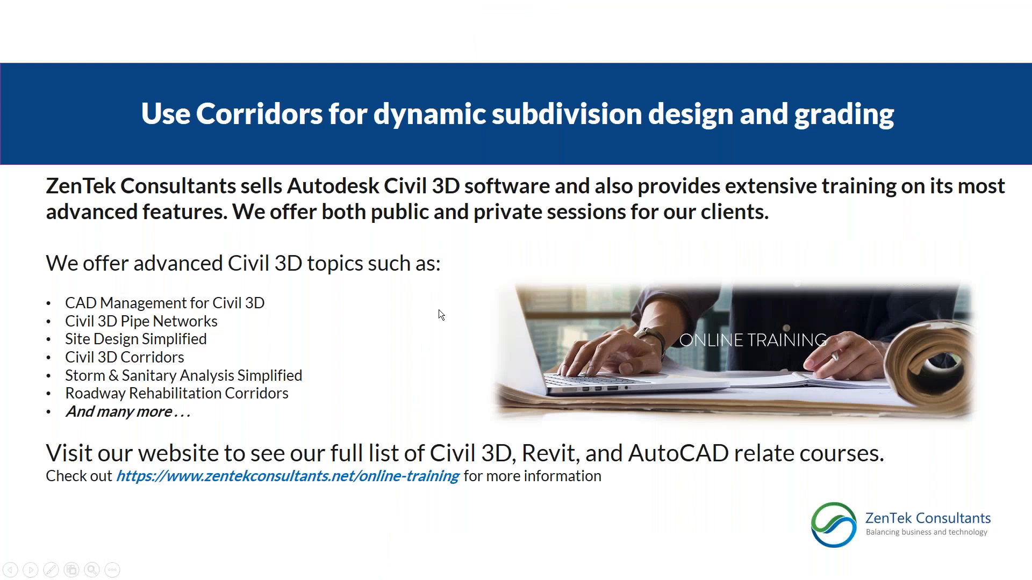